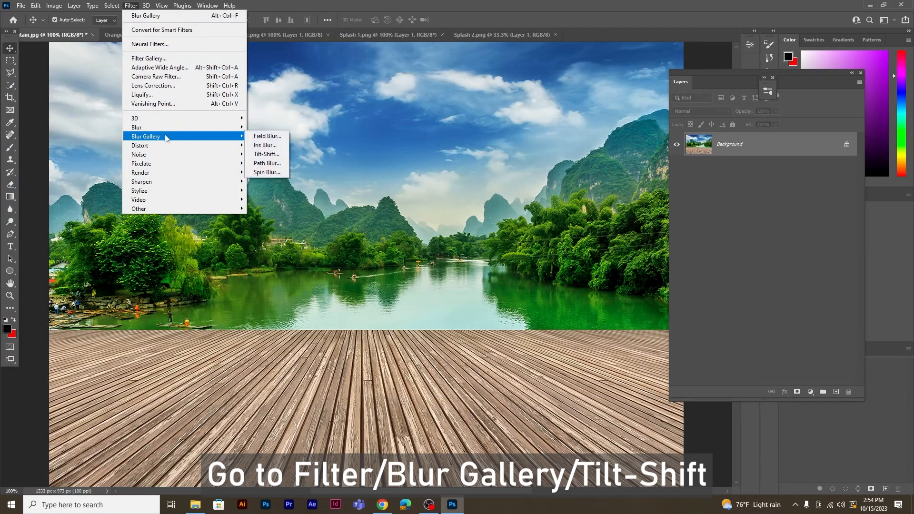
# Apply a 26 px Tilt-Shift blur to the background, centring the sharp band on the far edge of the wooden deck.
pyautogui.click(266, 154)
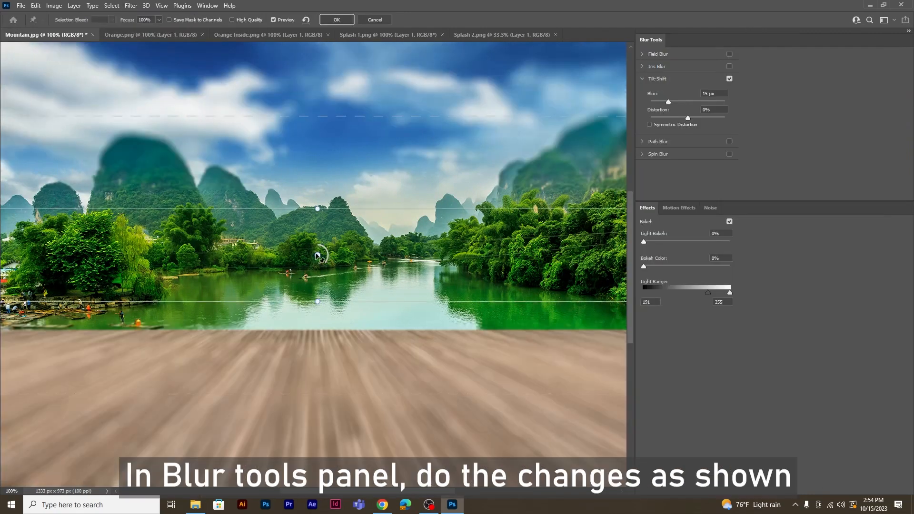
pyautogui.moveTo(316, 257); pyautogui.dragTo(312, 336)
pyautogui.moveTo(312, 196); pyautogui.dragTo(313, 172)
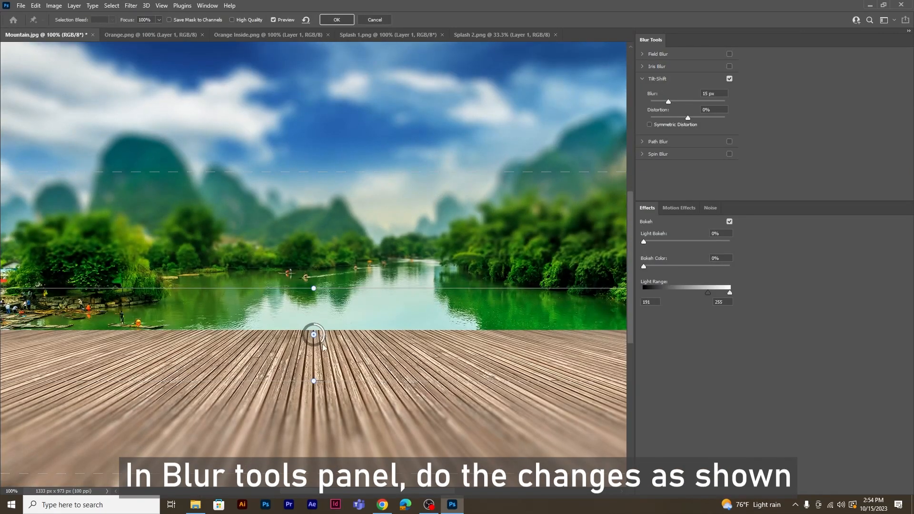
pyautogui.moveTo(319, 344)
pyautogui.mouseDown()
pyautogui.moveTo(307, 347)
pyautogui.moveTo(313, 339)
pyautogui.mouseUp()
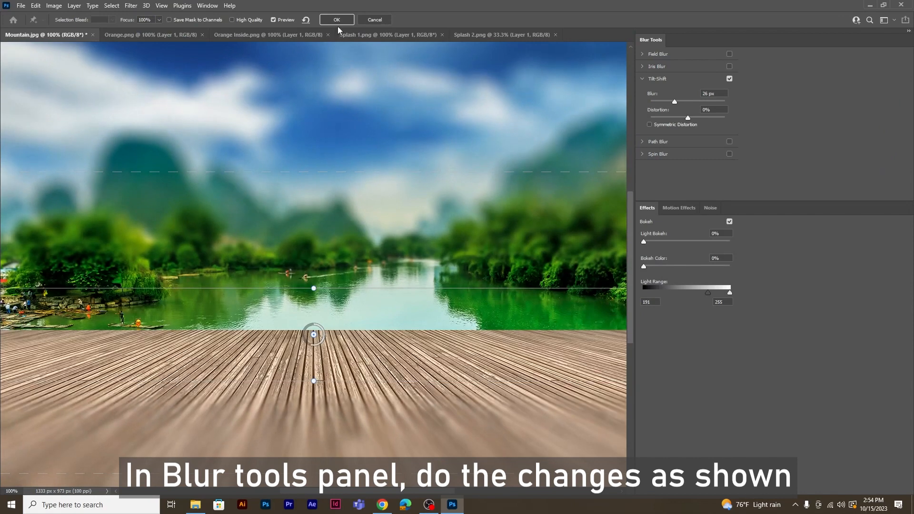
pyautogui.click(338, 24)
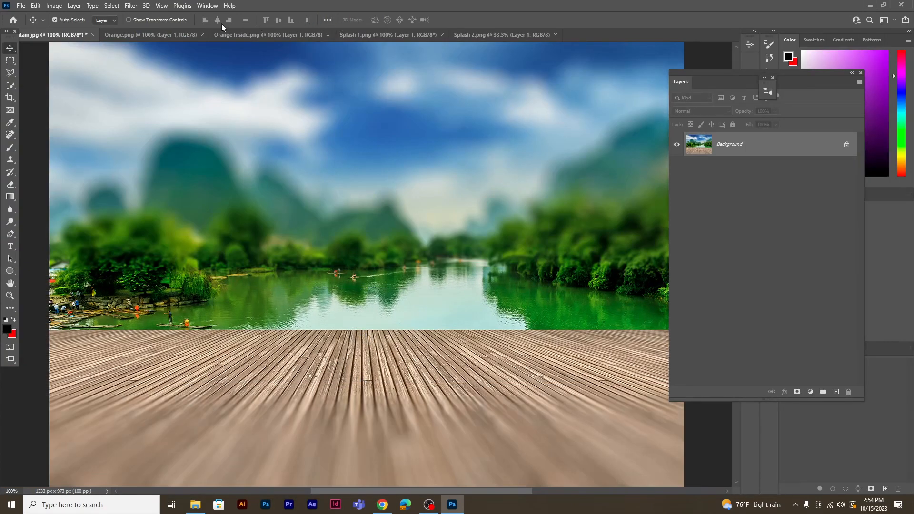
# Copy the entire Orange.png image and paste it into the Mountain.jpg document.
pyautogui.click(151, 34)
pyautogui.click(119, 7)
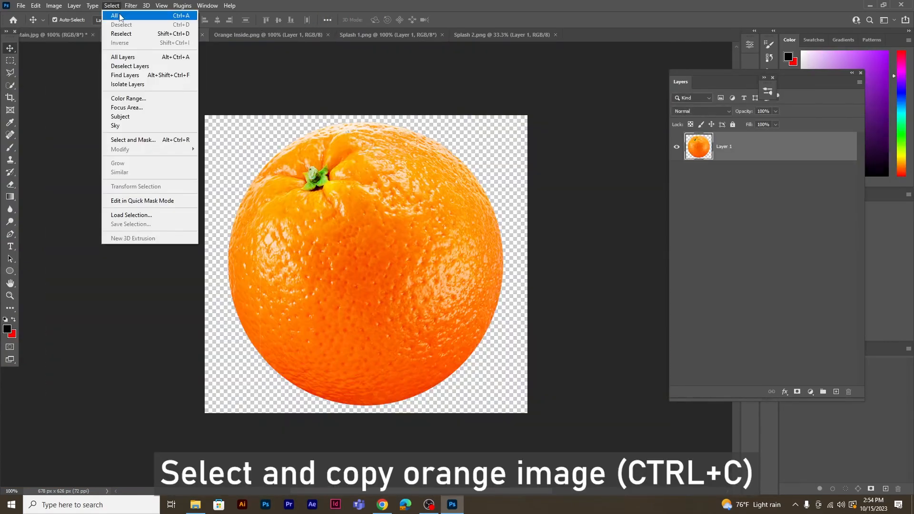
pyautogui.click(119, 14)
pyautogui.click(36, 5)
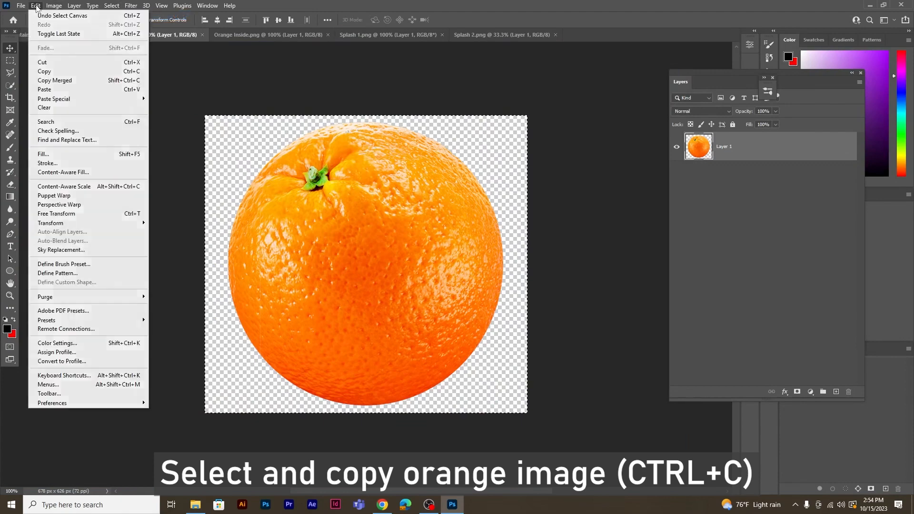
pyautogui.click(56, 65)
pyautogui.click(81, 34)
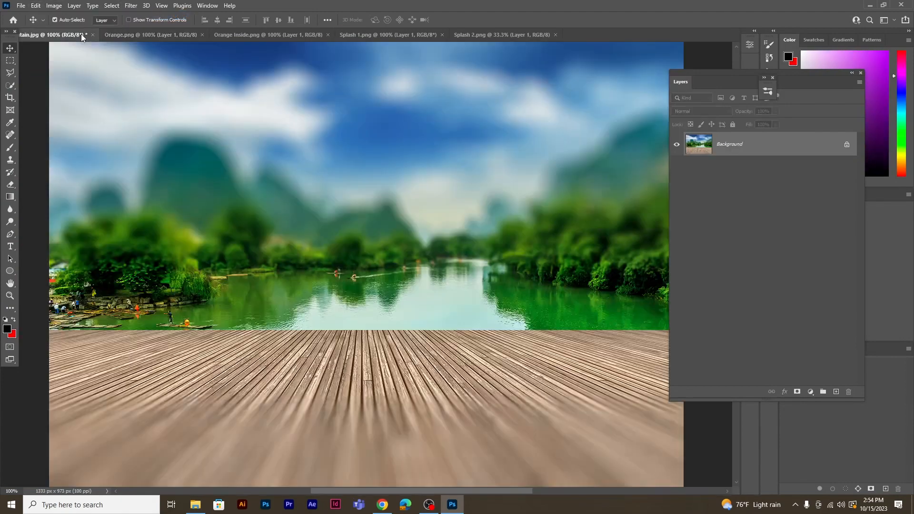
pyautogui.click(36, 5)
pyautogui.click(55, 90)
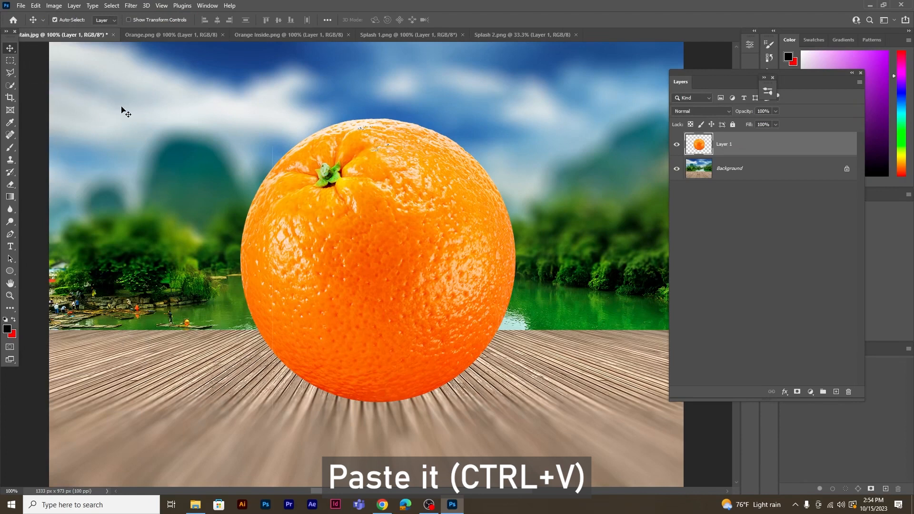
# Transform the pasted orange to about 76.5% scale, rotate it about 32.3° so the stem faces up, and rest it on the deck.
pyautogui.hotkey('ctrl', 't')
pyautogui.moveTo(517, 118); pyautogui.dragTo(513, 230)
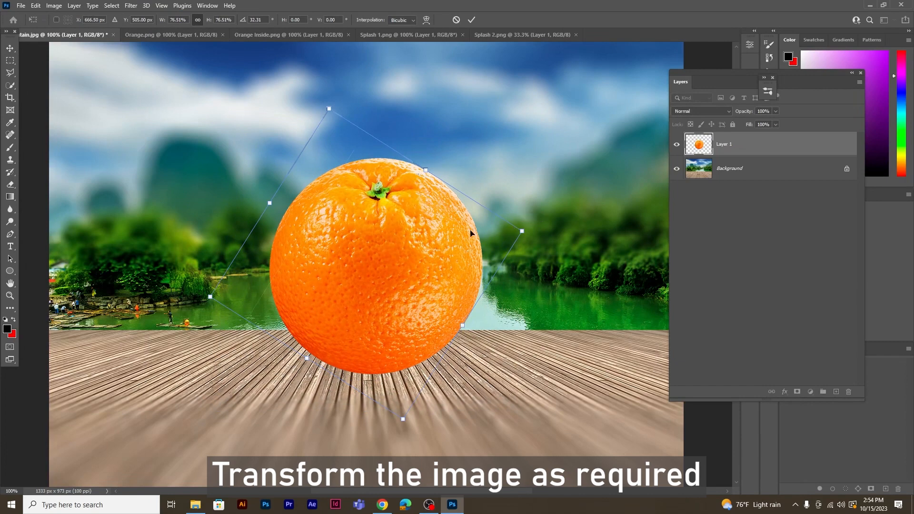
pyautogui.moveTo(436, 256); pyautogui.dragTo(435, 262)
pyautogui.press('Return')
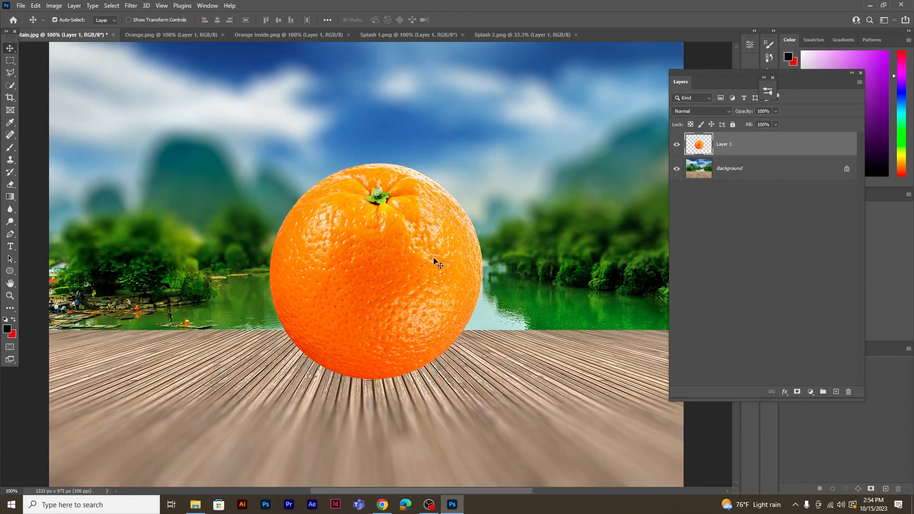
# Duplicate the orange's Layer 1 and hide the original layer.
pyautogui.rightClick(736, 143)
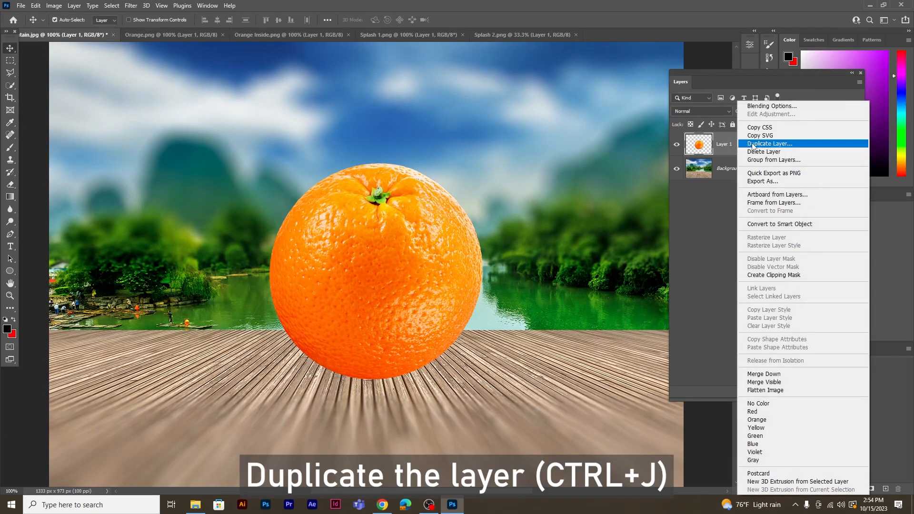
pyautogui.click(753, 145)
pyautogui.click(536, 140)
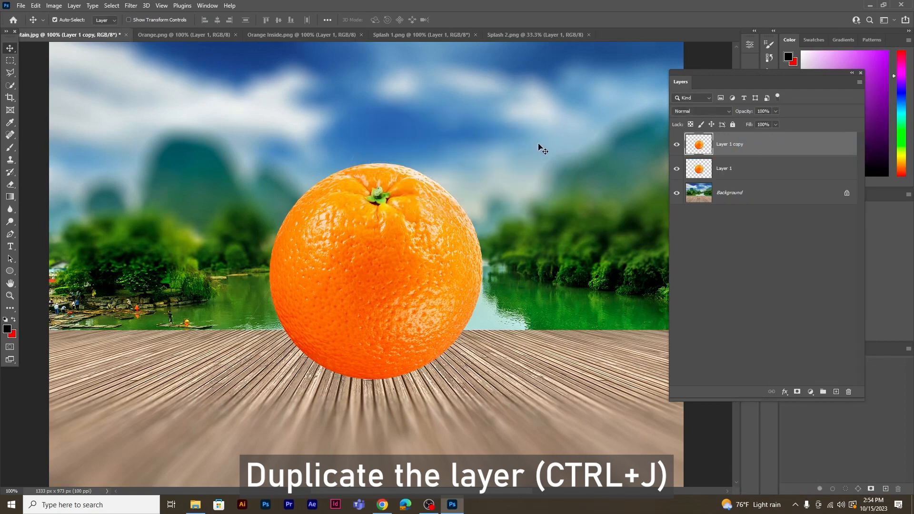
pyautogui.click(678, 169)
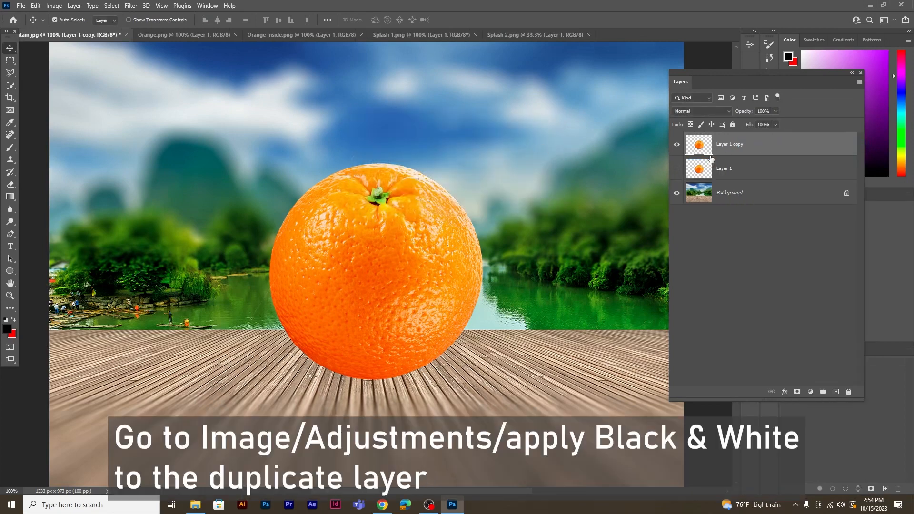
# Apply a Black & White adjustment with the Default preset to Layer 1 copy and set its blending mode to Screen.
pyautogui.click(62, 6)
pyautogui.moveTo(71, 29)
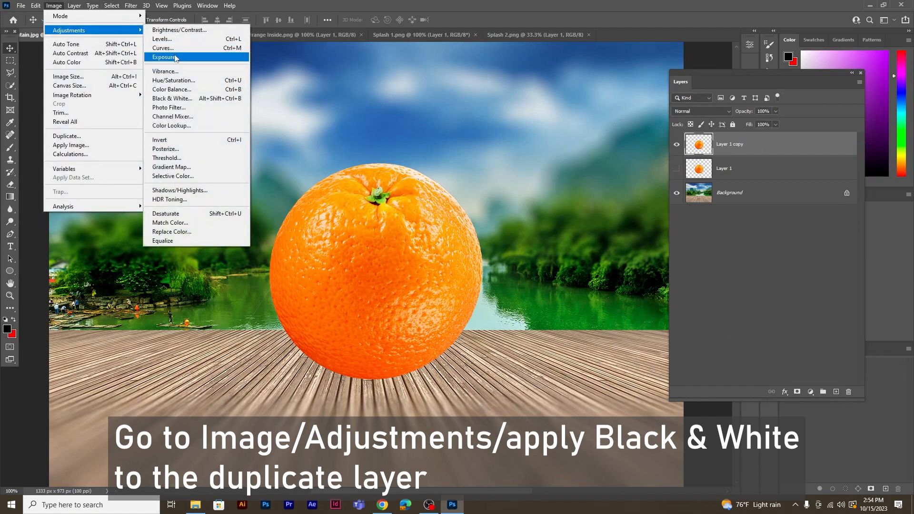
pyautogui.click(172, 99)
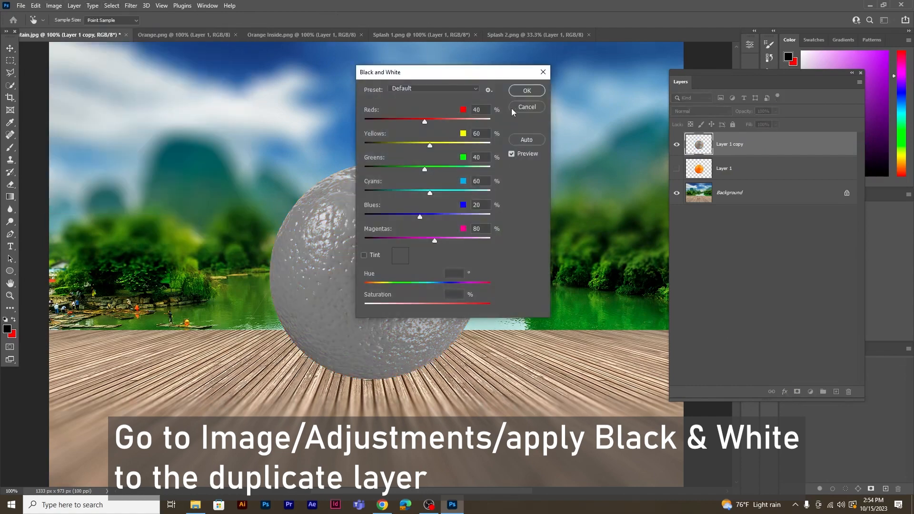
pyautogui.click(528, 91)
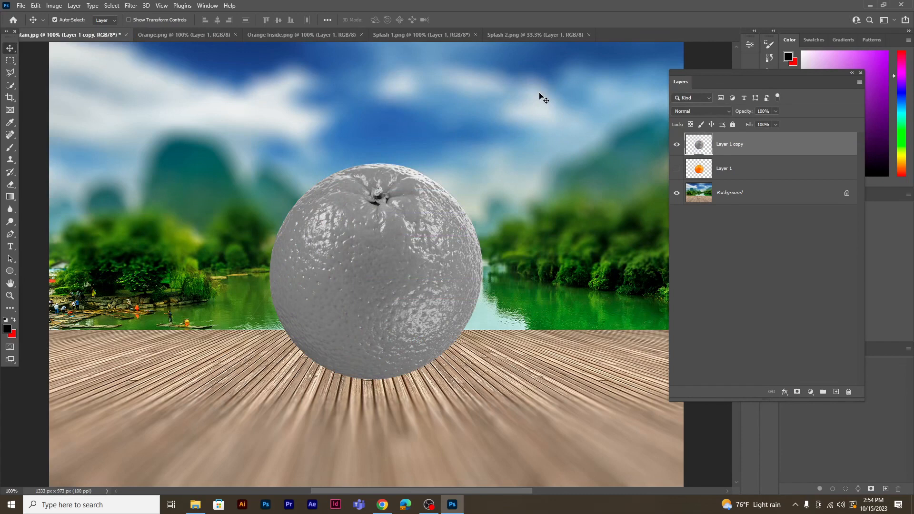
pyautogui.click(700, 111)
pyautogui.click(686, 191)
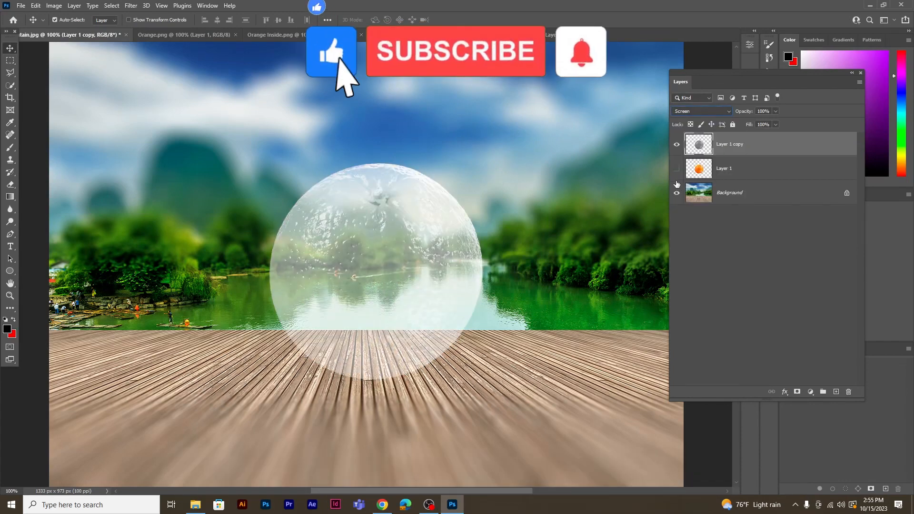
# Add a Levels adjustment clipped to Layer 1 copy and set its black input level to 96.
pyautogui.click(812, 392)
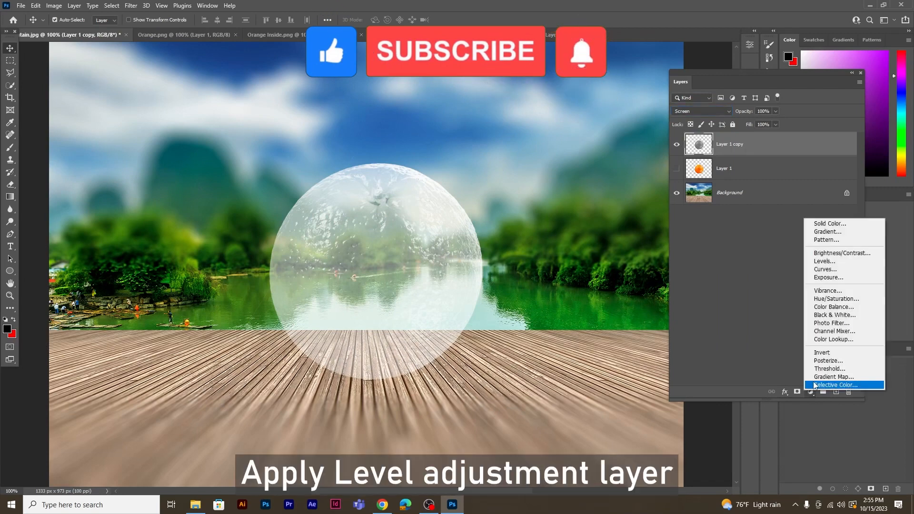
pyautogui.click(827, 261)
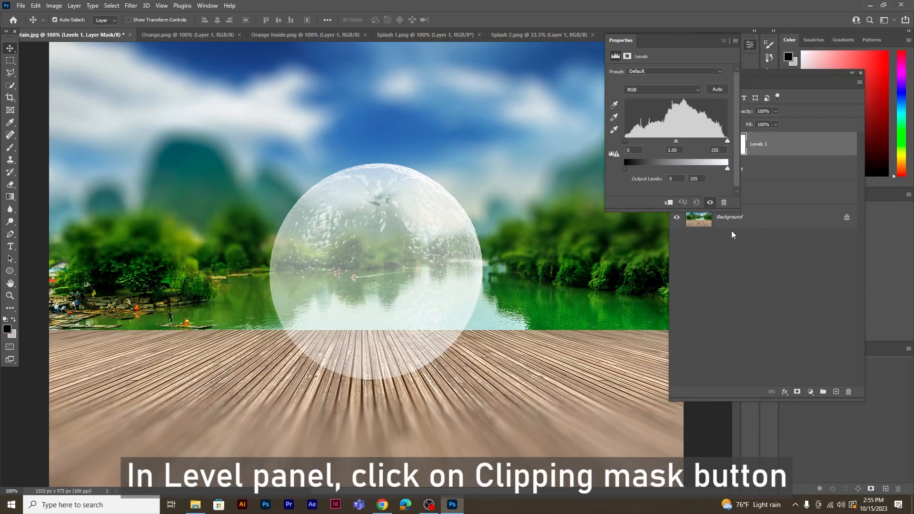
pyautogui.click(668, 203)
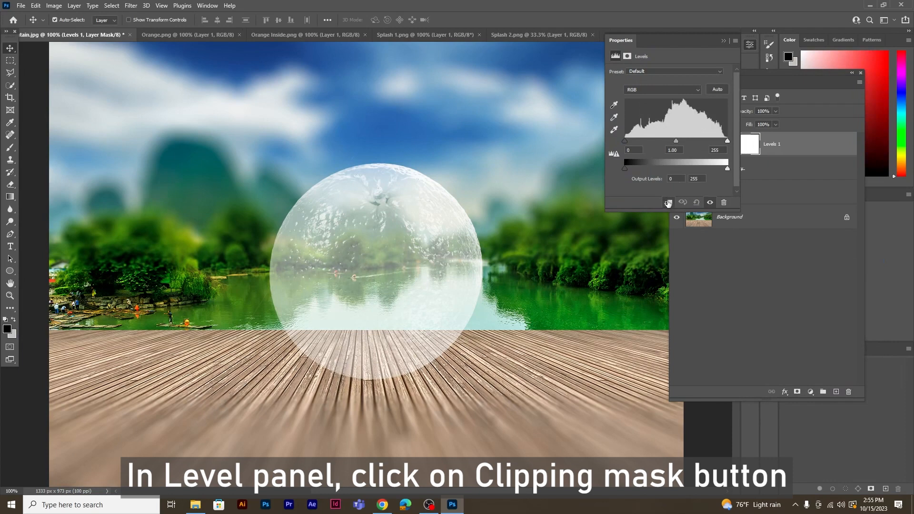
pyautogui.moveTo(625, 140); pyautogui.dragTo(664, 142)
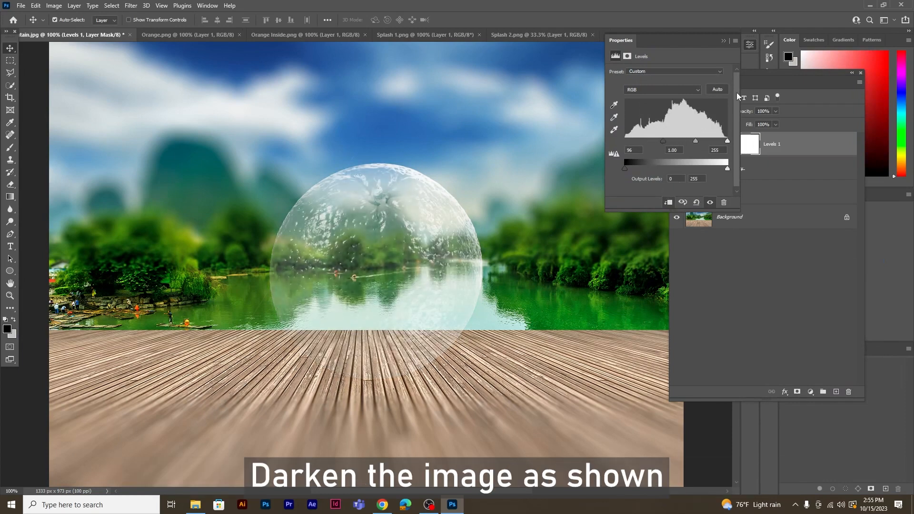
# Add a layer mask to Layer 1 copy.
pyautogui.click(764, 70)
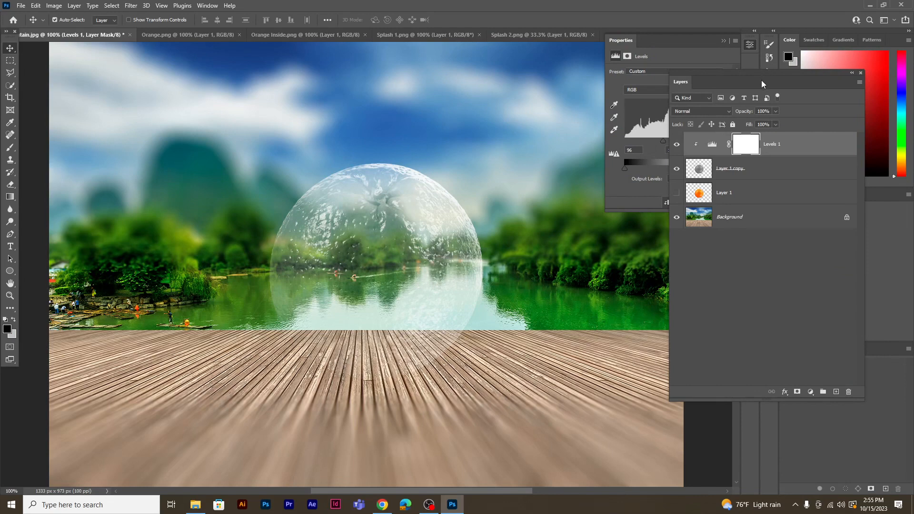
pyautogui.click(767, 174)
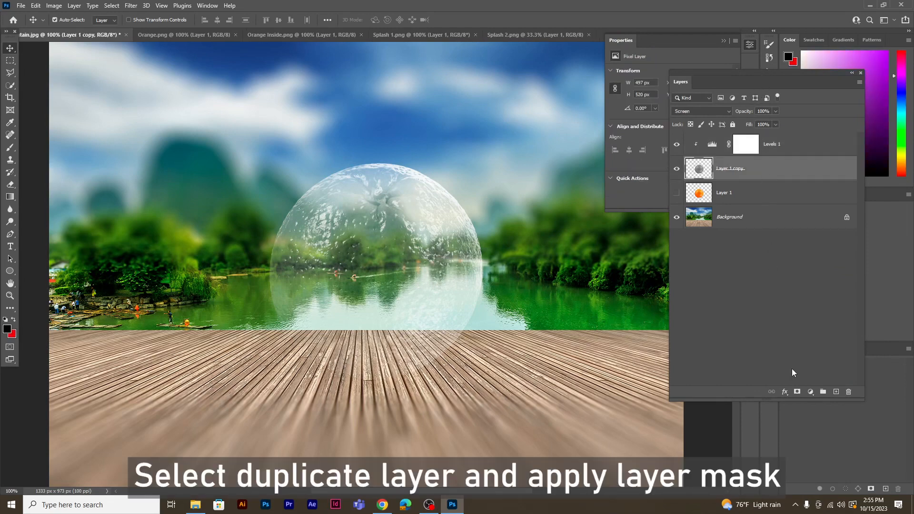
pyautogui.click(797, 392)
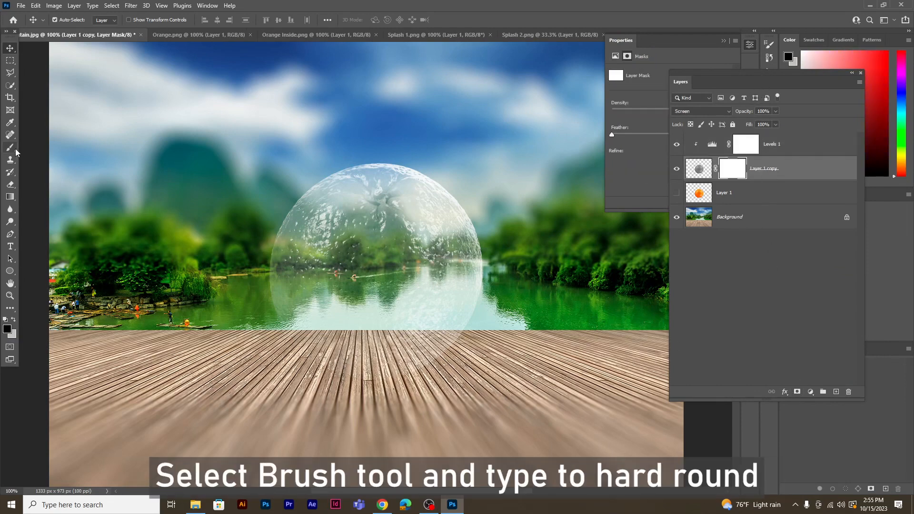
# Paint black on the mask with a 125 px Hard Round brush to hide the lower half of the glassy orange.
pyautogui.press('b')
pyautogui.rightClick(216, 152)
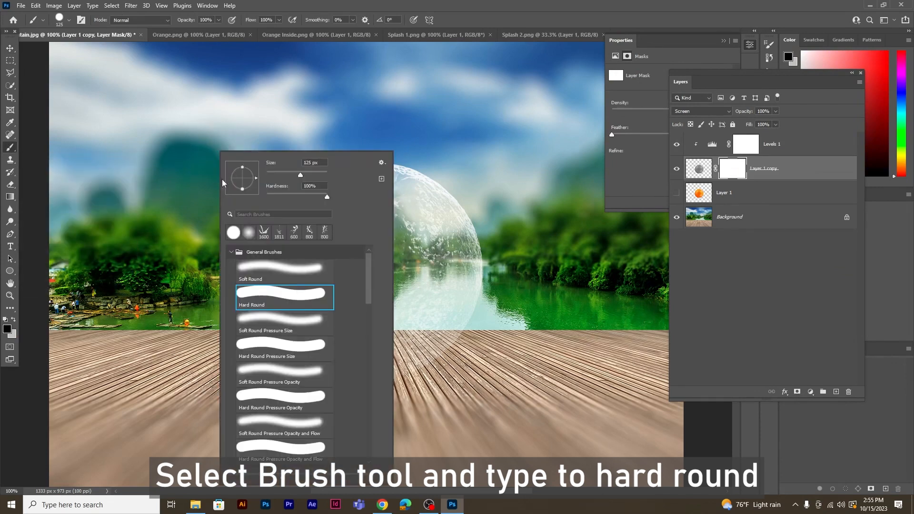
pyautogui.click(348, 6)
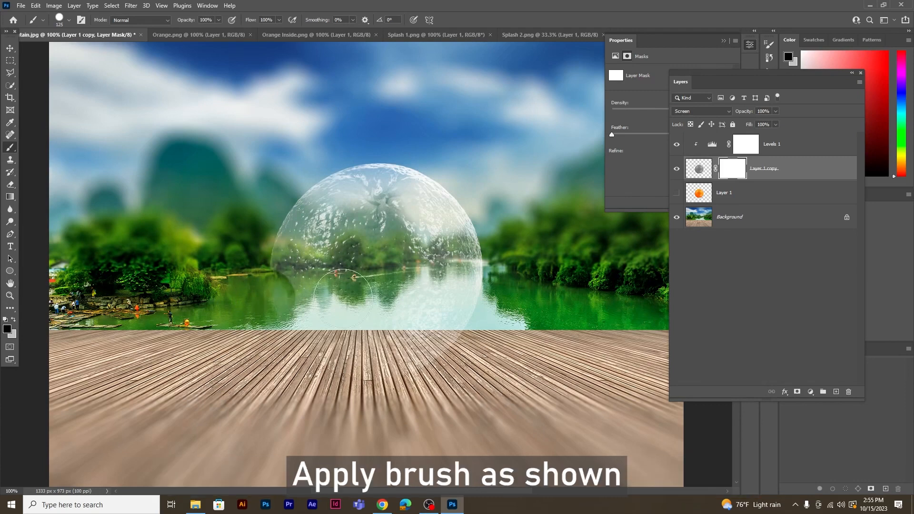
pyautogui.moveTo(264, 299); pyautogui.dragTo(351, 309)
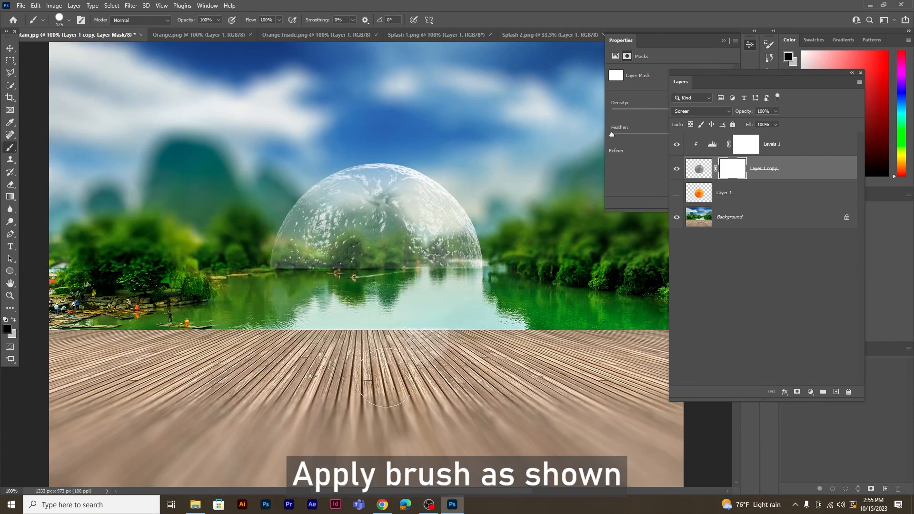
pyautogui.moveTo(401, 353); pyautogui.dragTo(471, 332)
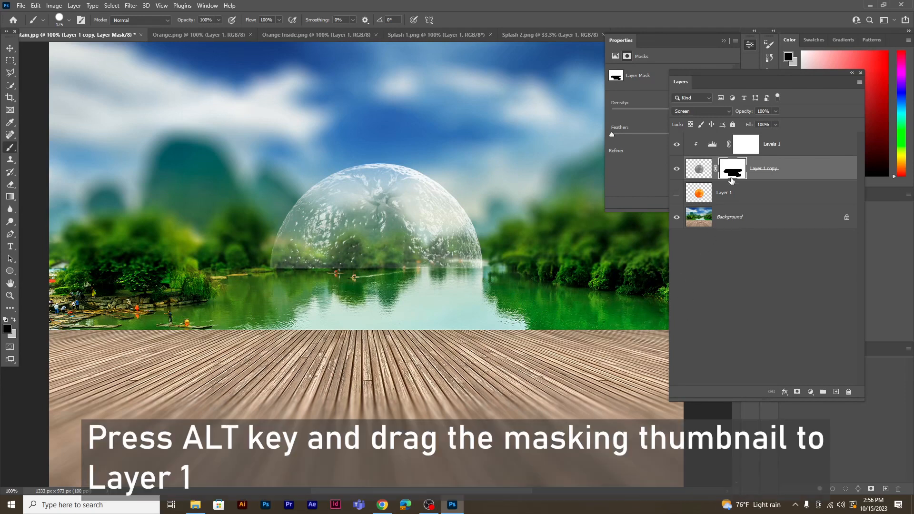
# Copy the mask from Layer 1 copy onto Layer 1, unhide Layer 1 and invert its mask.
pyautogui.moveTo(733, 175); pyautogui.dragTo(732, 190)
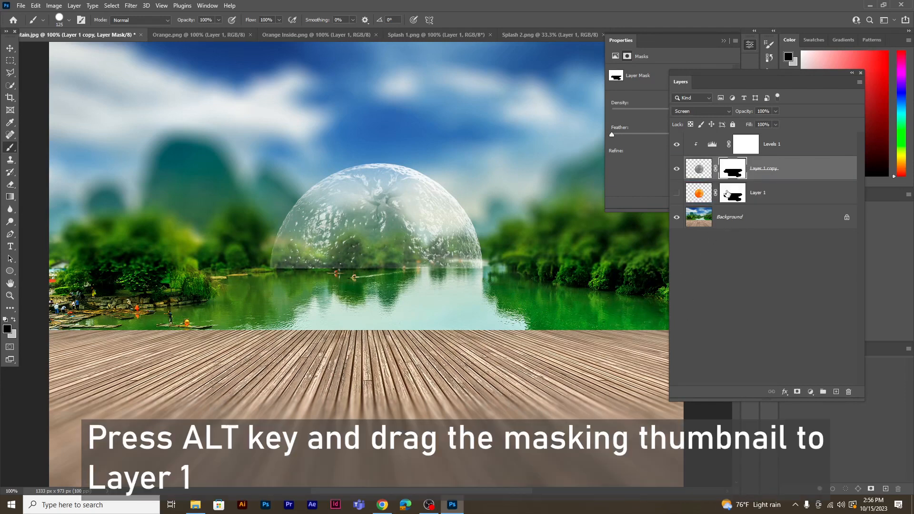
pyautogui.click(678, 194)
pyautogui.click(736, 194)
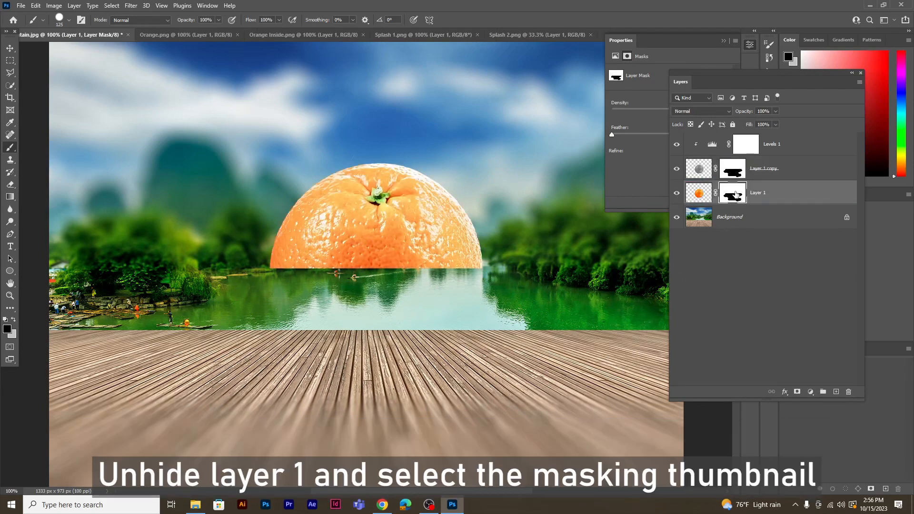
pyautogui.hotkey('ctrl', 'i')
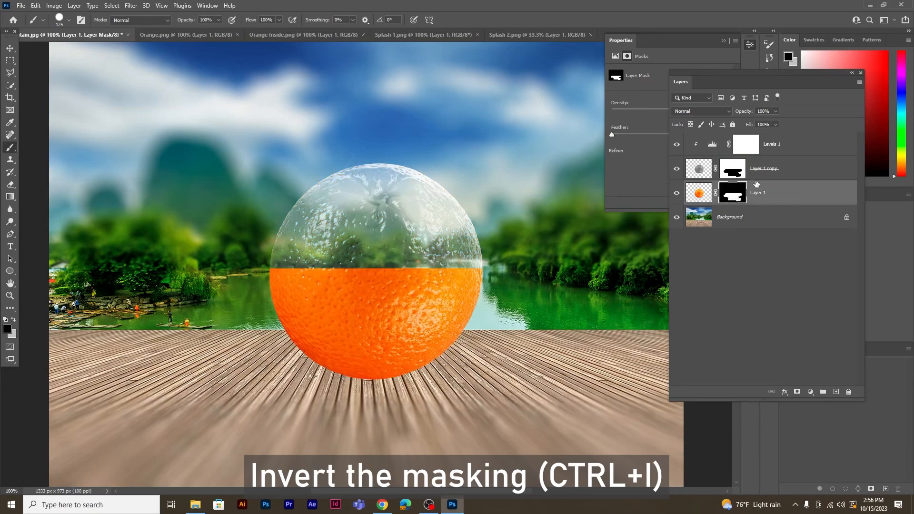
# Copy the entire Orange Inside.png image and paste it into the Mountain.jpg document above Layer 1.
pyautogui.click(299, 34)
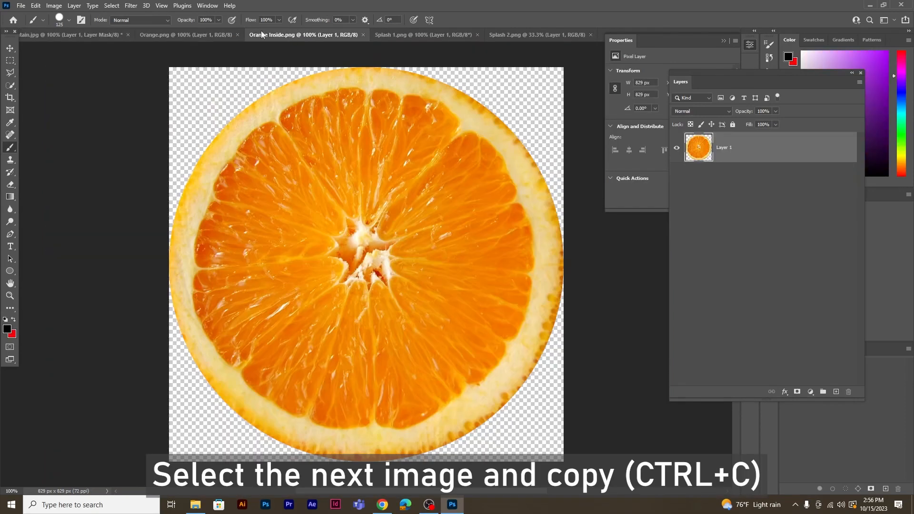
pyautogui.click(117, 6)
pyautogui.click(114, 15)
pyautogui.click(35, 5)
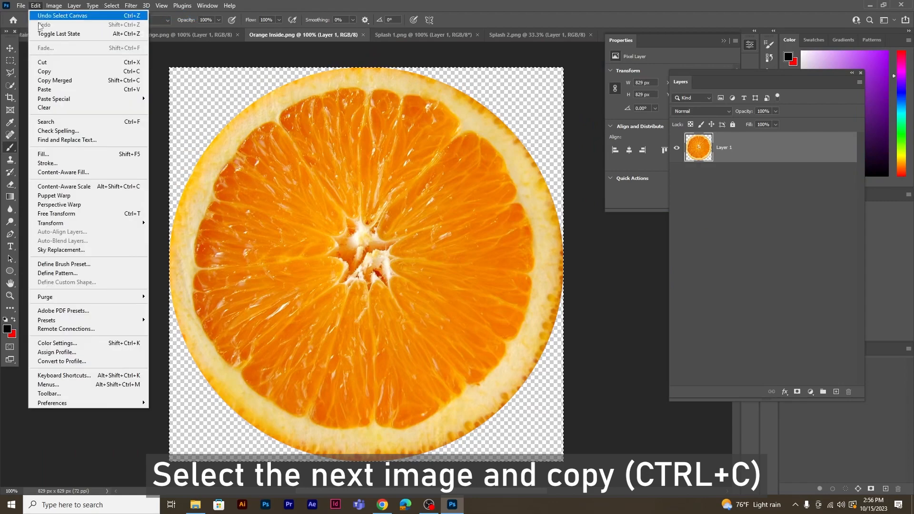
pyautogui.click(46, 70)
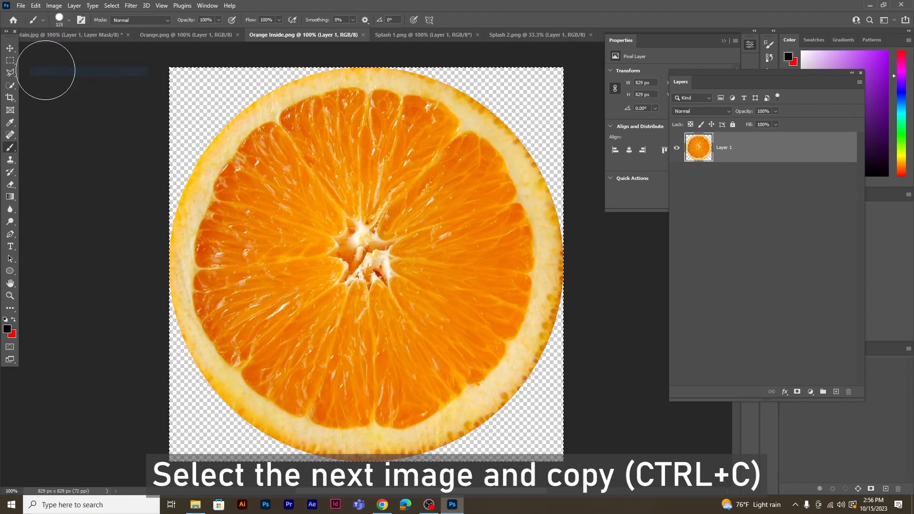
pyautogui.click(50, 35)
pyautogui.click(36, 5)
pyautogui.click(46, 90)
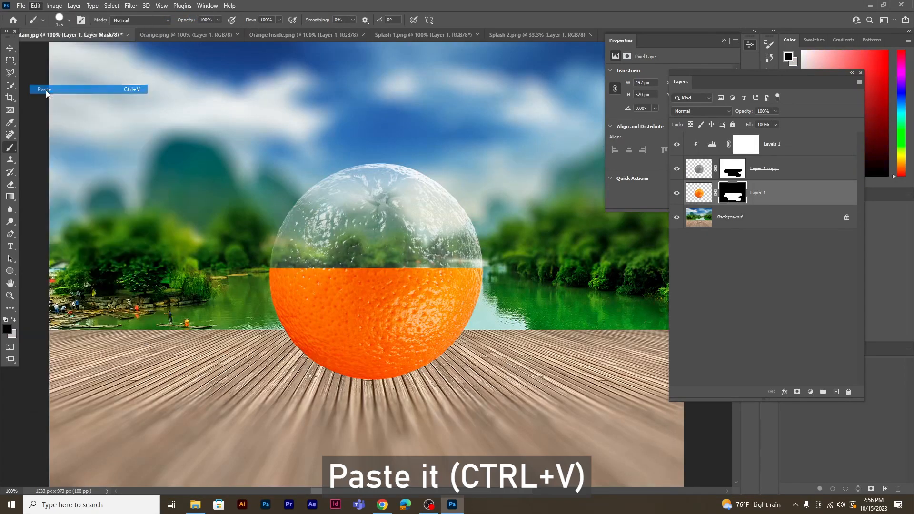
# Transform the pasted orange slice on Layer 2 into a flat ellipse about 446 × 147 px, fitted across the orange's cut edge.
pyautogui.hotkey('ctrl', 't')
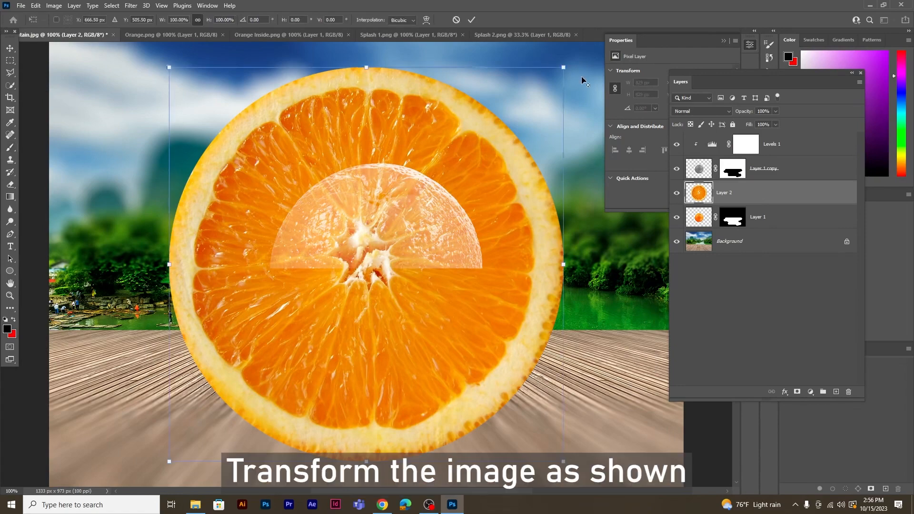
pyautogui.moveTo(564, 67); pyautogui.dragTo(463, 168)
pyautogui.moveTo(415, 226); pyautogui.dragTo(427, 222)
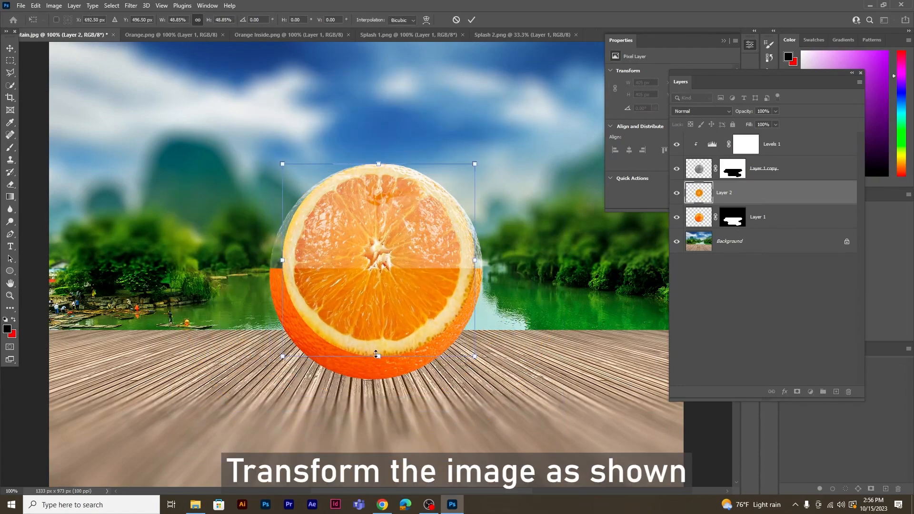
pyautogui.moveTo(377, 355); pyautogui.dragTo(379, 380)
pyautogui.moveTo(381, 165); pyautogui.dragTo(373, 204)
pyautogui.moveTo(381, 380); pyautogui.dragTo(383, 308)
pyautogui.moveTo(390, 247); pyautogui.dragTo(386, 263)
pyautogui.moveTo(375, 322); pyautogui.dragTo(374, 287)
pyautogui.moveTo(389, 260); pyautogui.dragTo(397, 276)
pyautogui.moveTo(265, 272); pyautogui.dragTo(269, 273)
pyautogui.press('Return')
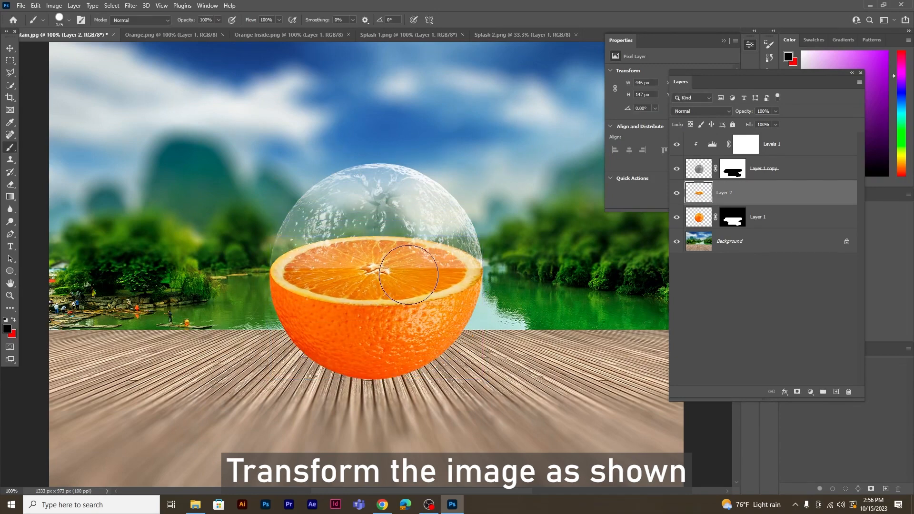
# Paint white on the Layer 1 copy mask with a 70 px brush to extend the glassy effect over the slice's front half.
pyautogui.hotkey('ctrl', '+')
pyautogui.press('b')
pyautogui.press('v')
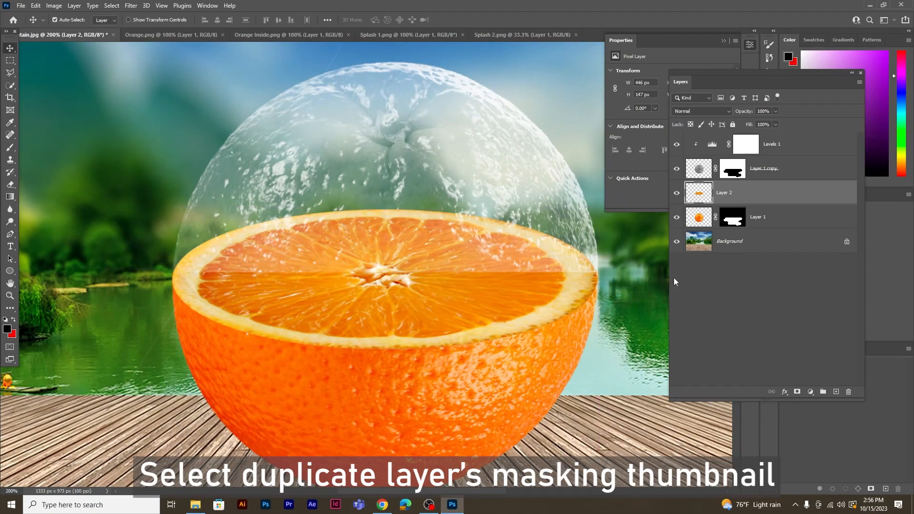
pyautogui.click(737, 172)
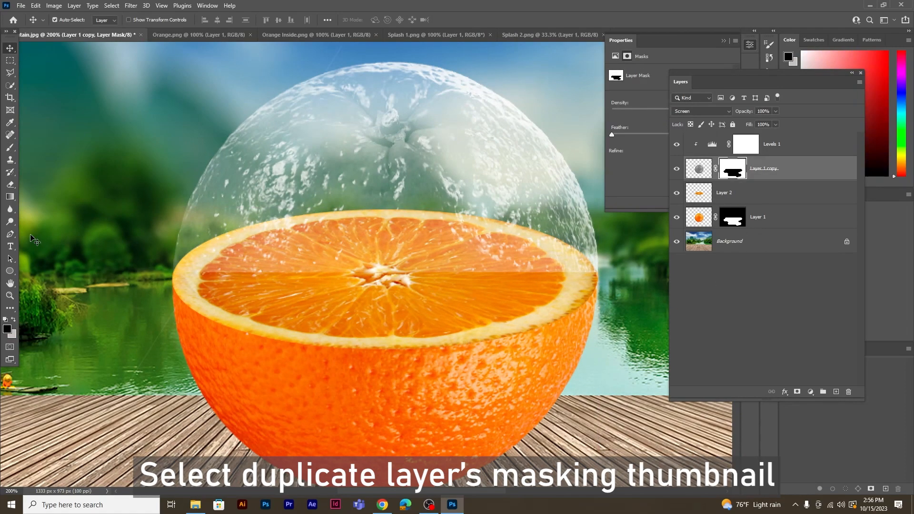
pyautogui.click(11, 147)
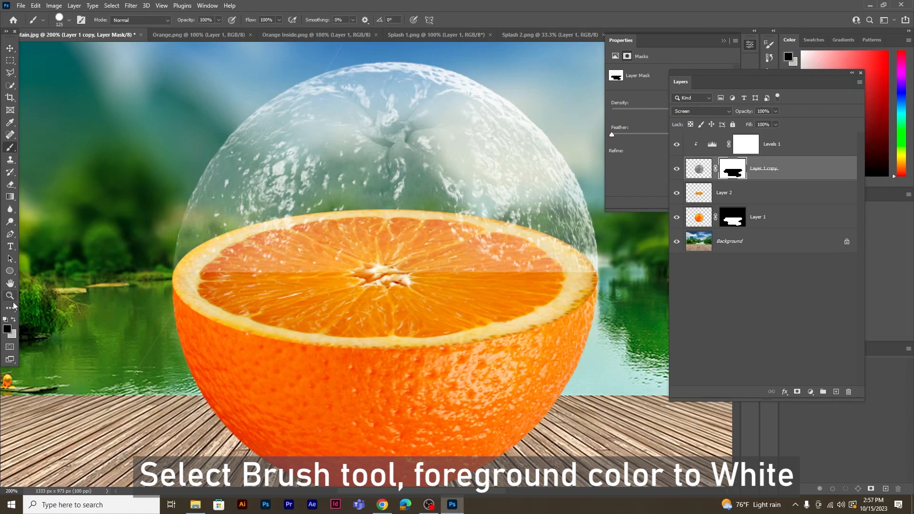
pyautogui.click(13, 320)
pyautogui.click(8, 329)
pyautogui.moveTo(139, 101); pyautogui.dragTo(63, 67)
pyautogui.click(291, 85)
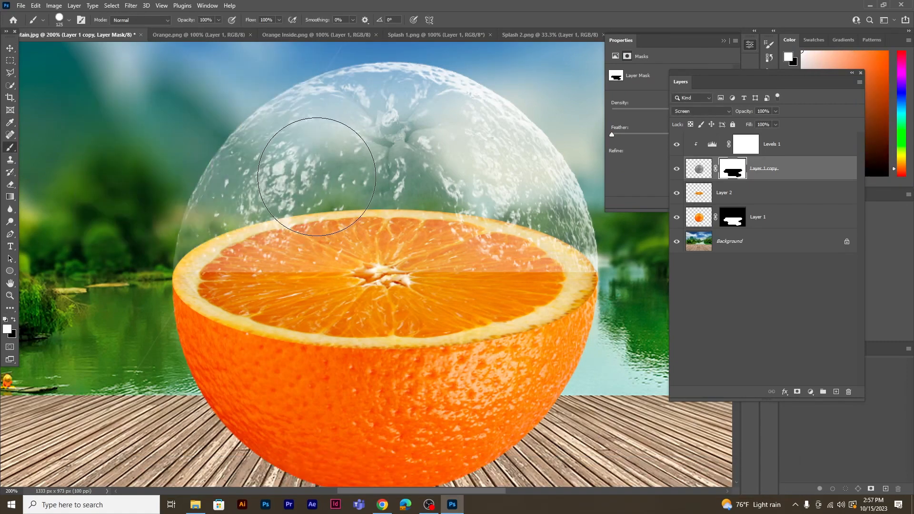
pyautogui.moveTo(191, 281)
pyautogui.mouseDown()
pyautogui.moveTo(248, 295)
pyautogui.moveTo(410, 296)
pyautogui.moveTo(542, 272)
pyautogui.moveTo(459, 300)
pyautogui.moveTo(274, 296)
pyautogui.mouseUp()
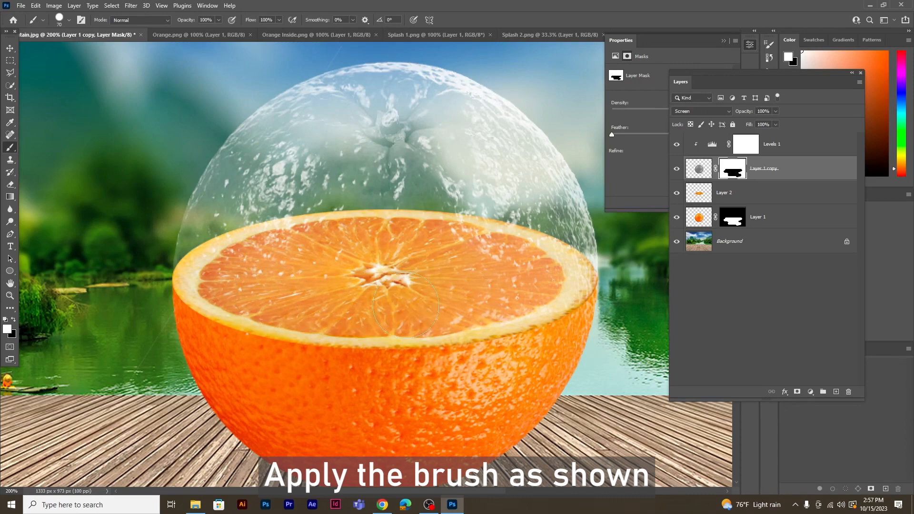
# Copy the entire Splash 1.png image and paste it into the Mountain.jpg document directly above the Background layer.
pyautogui.hotkey('ctrl', '-')
pyautogui.hotkey('ctrl', '-')
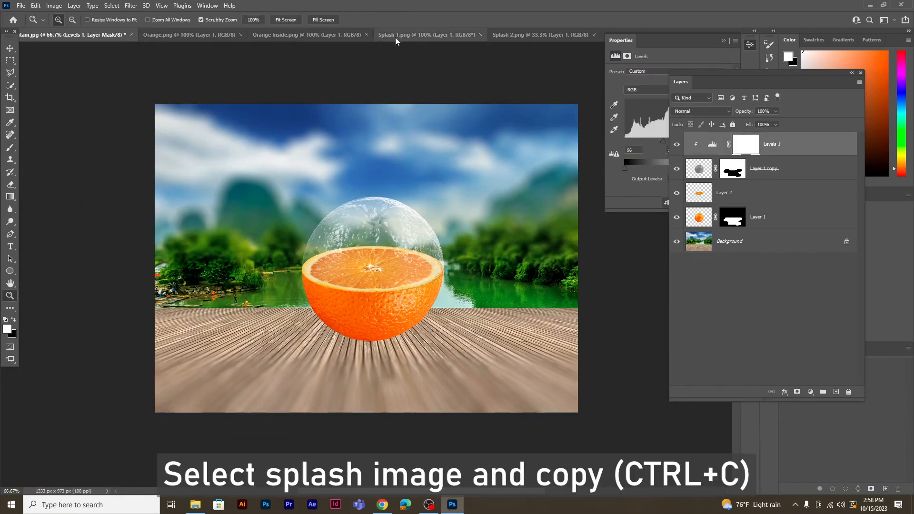
pyautogui.click(395, 37)
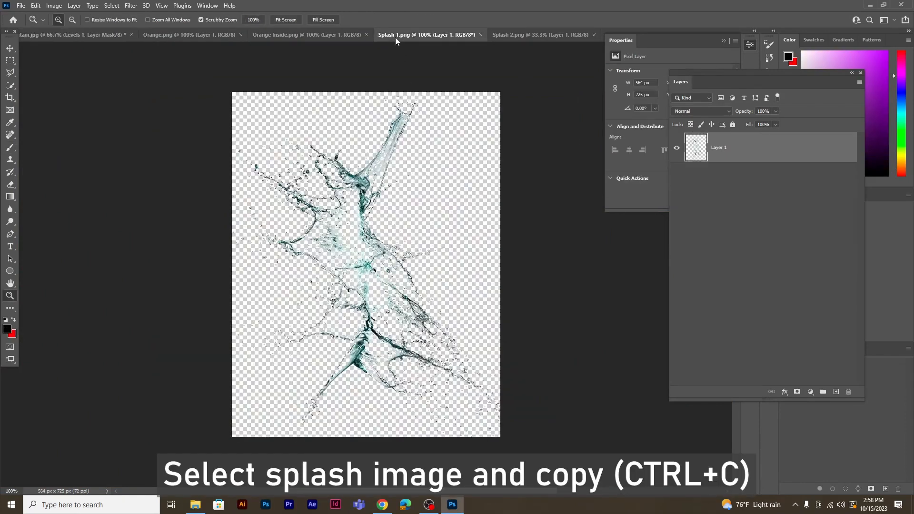
pyautogui.click(118, 6)
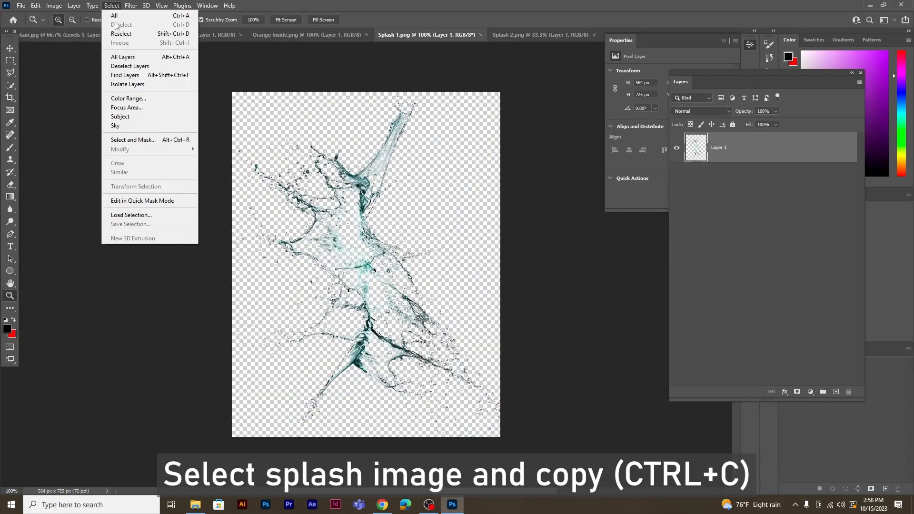
pyautogui.click(114, 16)
pyautogui.click(36, 6)
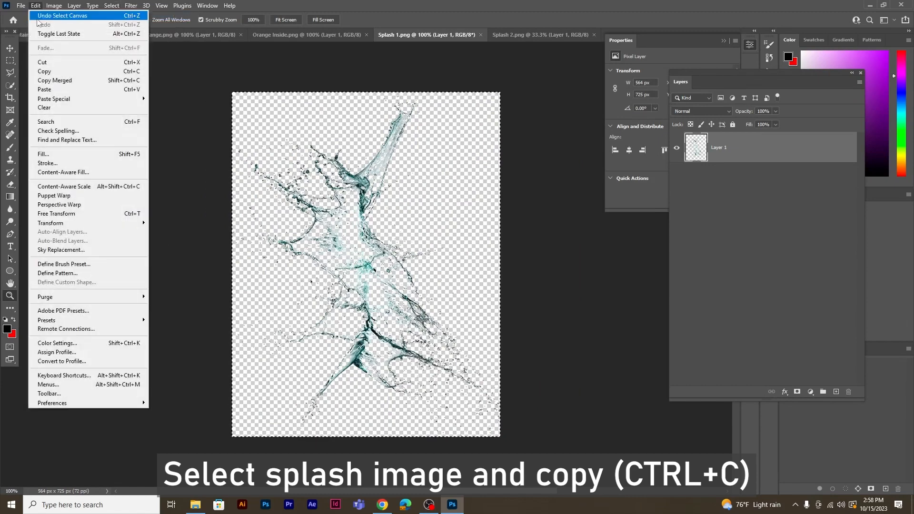
pyautogui.click(47, 73)
pyautogui.click(50, 36)
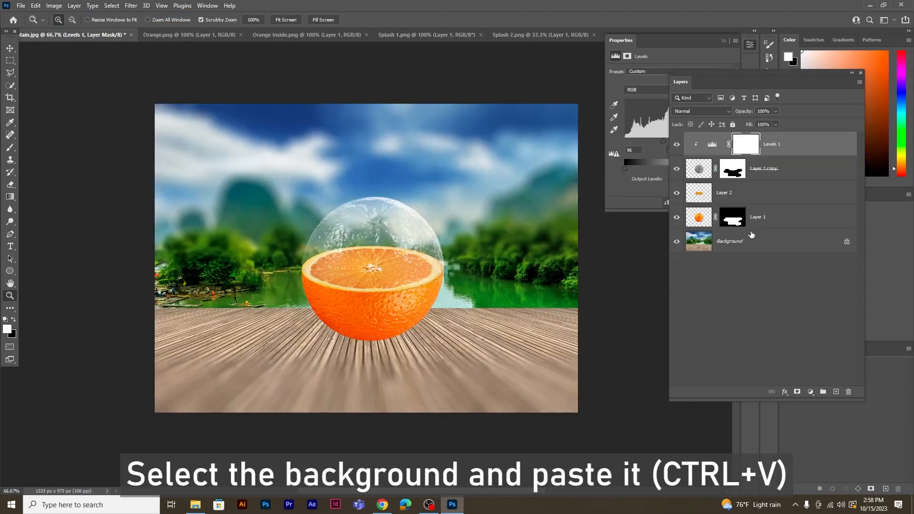
pyautogui.click(768, 243)
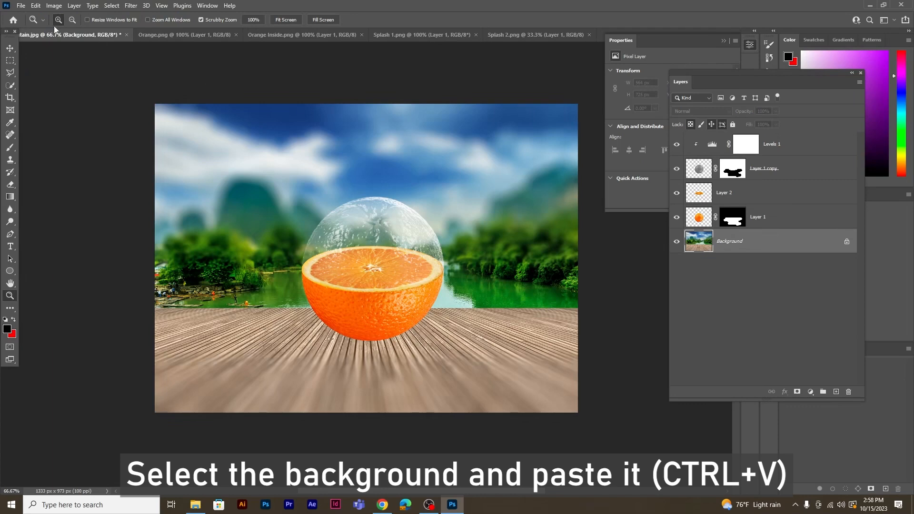
pyautogui.click(36, 6)
pyautogui.click(51, 91)
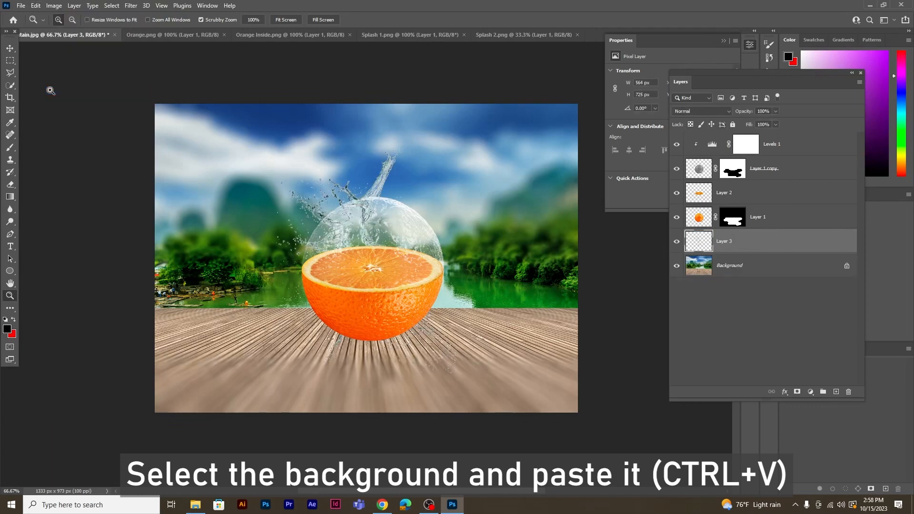
# Position the Layer 3 splash beside the orange's left side and set its blending mode to Divide.
pyautogui.moveTo(338, 215); pyautogui.dragTo(240, 206)
pyautogui.press('v')
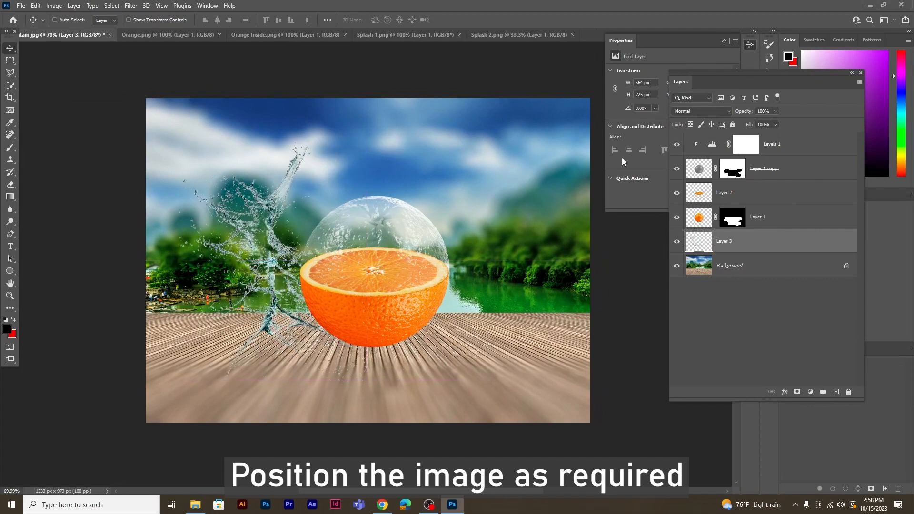
pyautogui.click(693, 111)
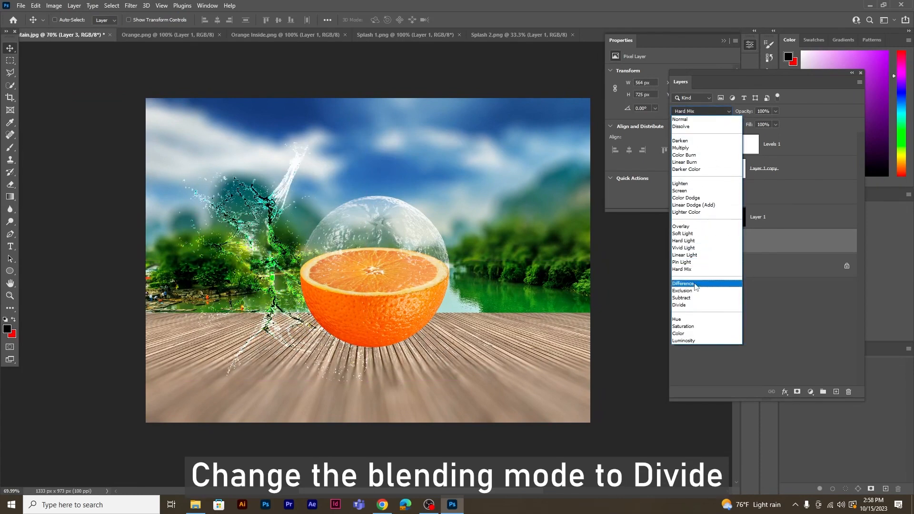
pyautogui.click(686, 304)
pyautogui.moveTo(259, 212); pyautogui.dragTo(259, 201)
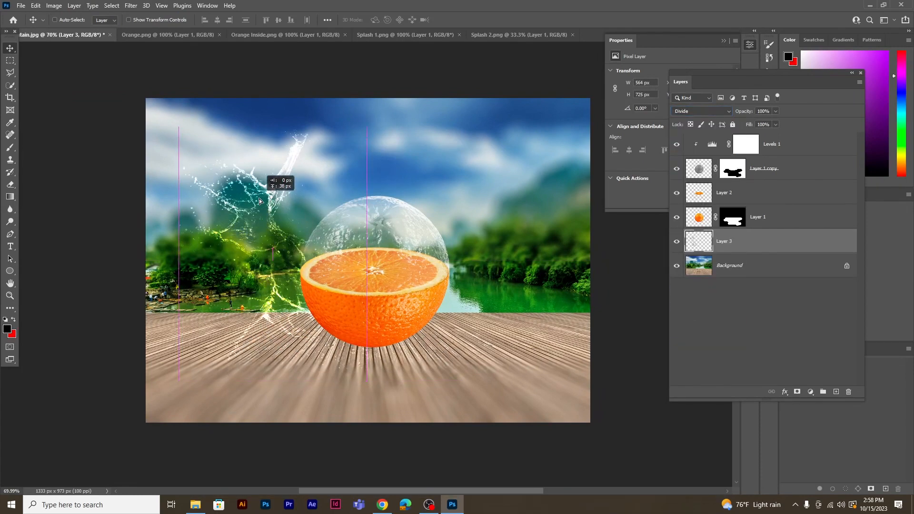
# Copy the entire Splash 2.png image and paste it into the Mountain.jpg document above Layer 3.
pyautogui.click(497, 35)
pyautogui.click(111, 6)
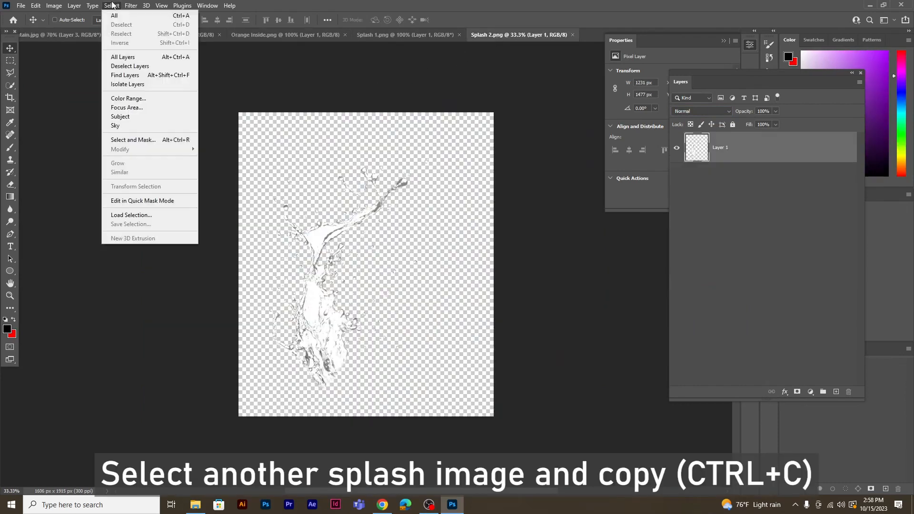
pyautogui.click(116, 14)
pyautogui.click(36, 6)
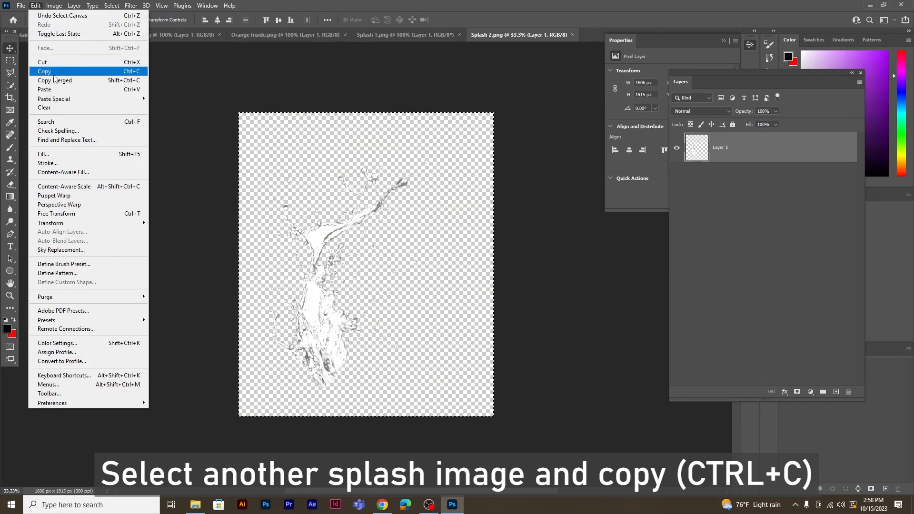
pyautogui.click(48, 62)
pyautogui.click(59, 34)
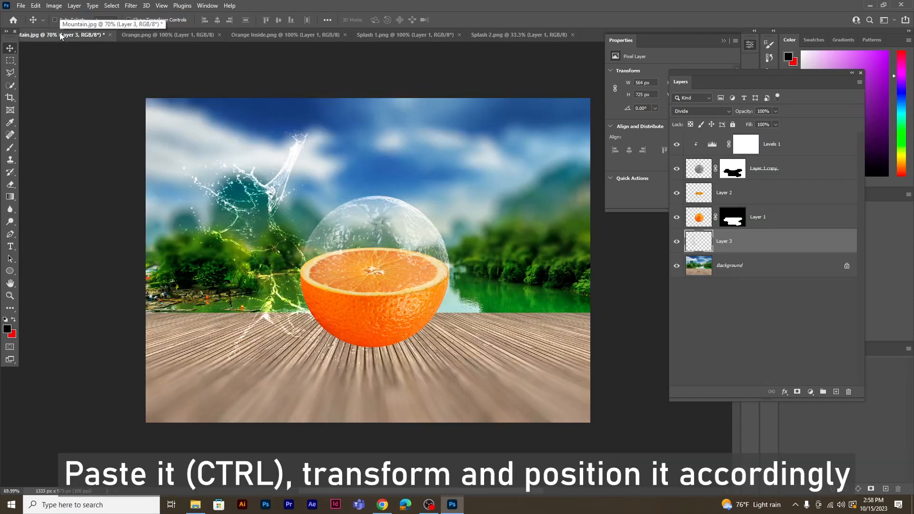
pyautogui.click(33, 6)
pyautogui.click(44, 89)
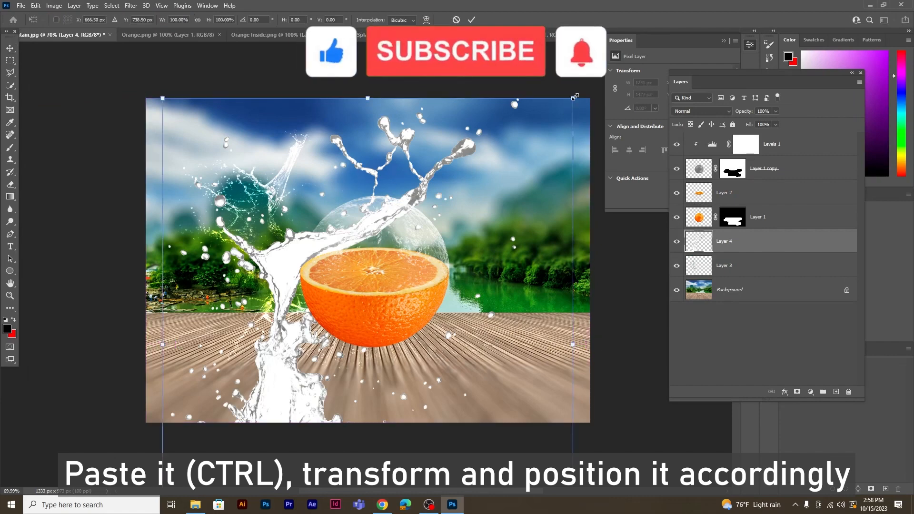
# Scale Layer 4's splash to about 47%, rotate it about 30°, place it behind the orange's upper right side and set blending to Divide.
pyautogui.hotkey('ctrl', 't')
pyautogui.moveTo(573, 97); pyautogui.dragTo(307, 323)
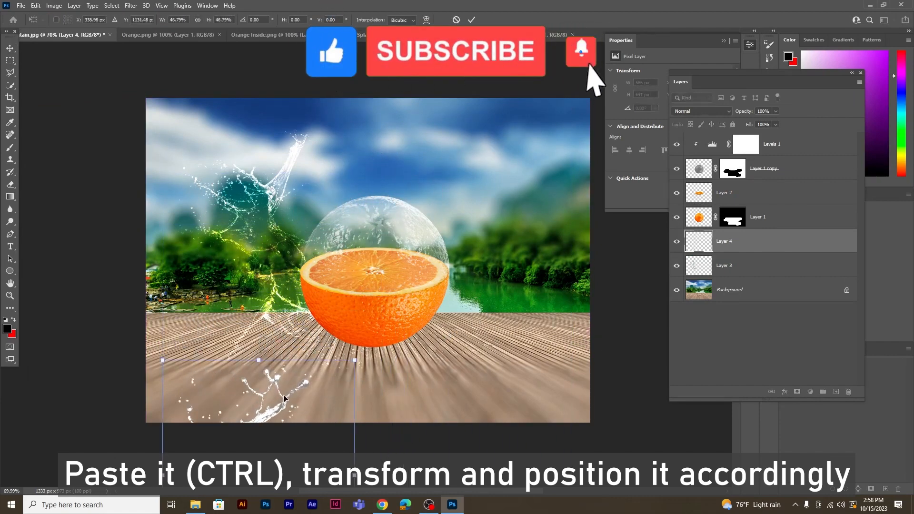
pyautogui.moveTo(285, 401); pyautogui.dragTo(468, 139)
pyautogui.moveTo(559, 112); pyautogui.dragTo(586, 153)
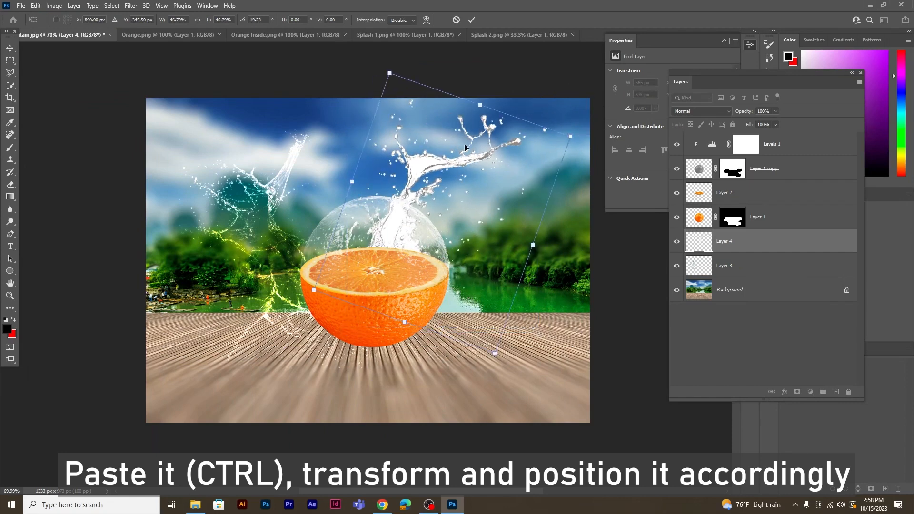
pyautogui.moveTo(465, 149); pyautogui.dragTo(490, 171)
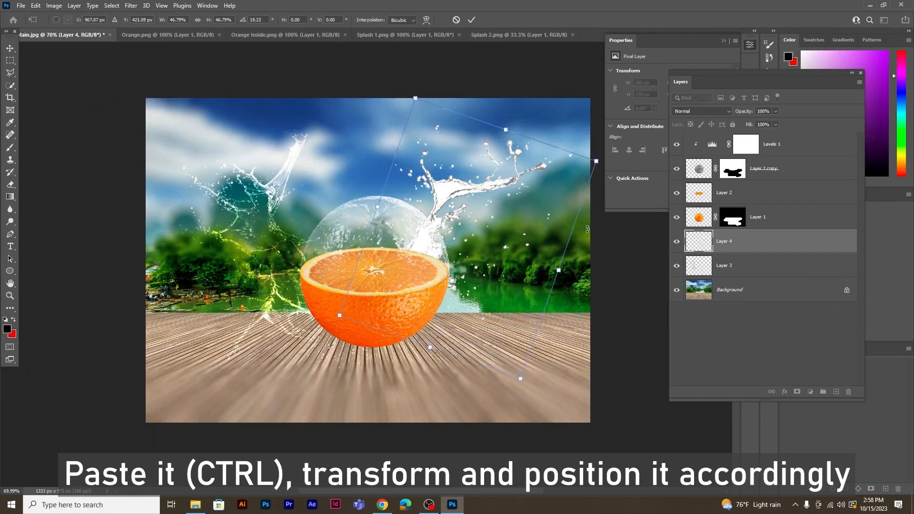
pyautogui.moveTo(589, 231); pyautogui.dragTo(589, 254)
pyautogui.moveTo(532, 198); pyautogui.dragTo(536, 206)
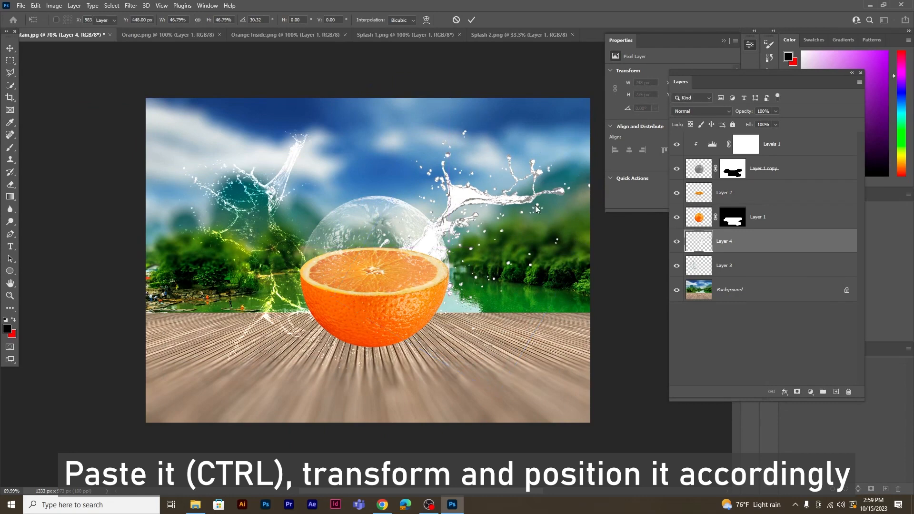
pyautogui.press('Return')
pyautogui.click(698, 112)
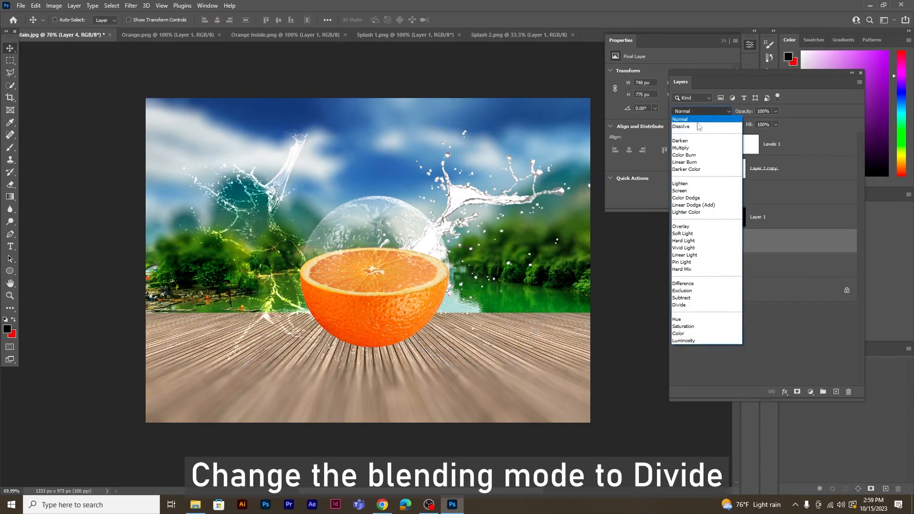
pyautogui.click(693, 305)
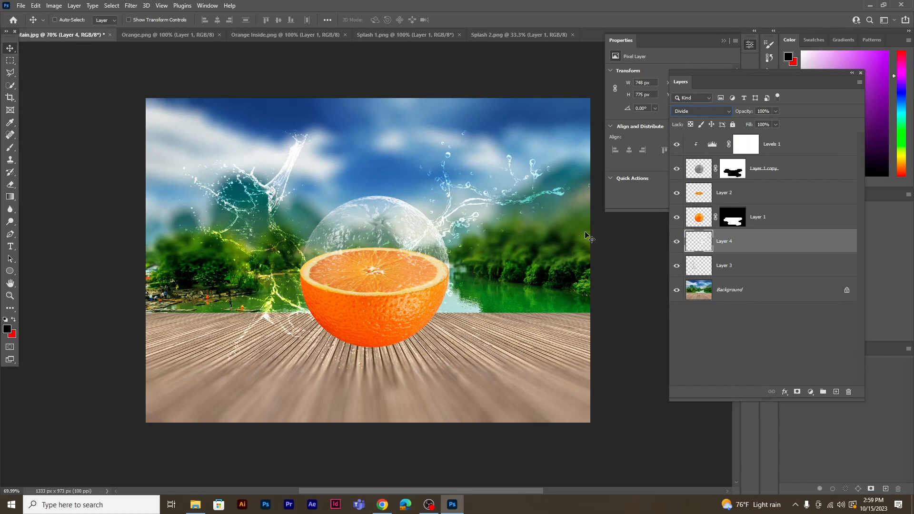
# Draw a black-filled ellipse about 293 × 51 px on a new layer above Layer 4 and place it beneath the orange.
pyautogui.click(836, 393)
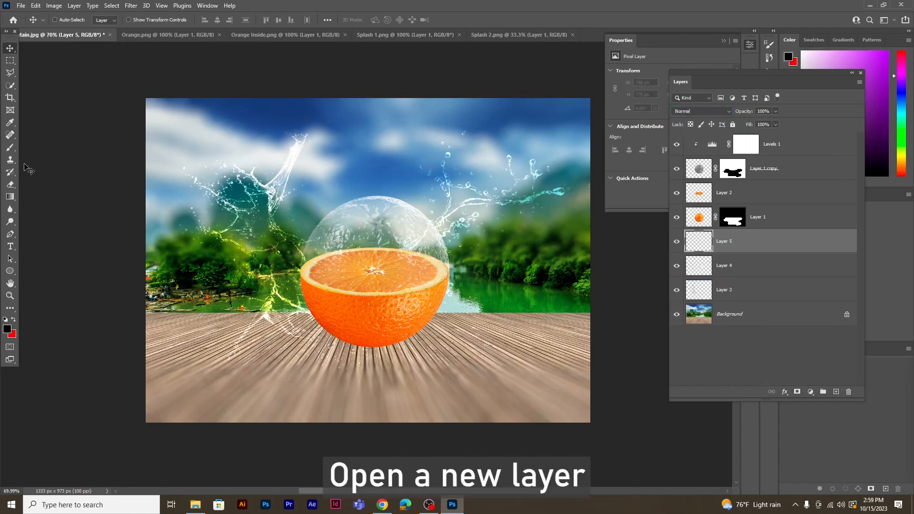
pyautogui.click(10, 271)
pyautogui.moveTo(289, 362); pyautogui.dragTo(386, 379)
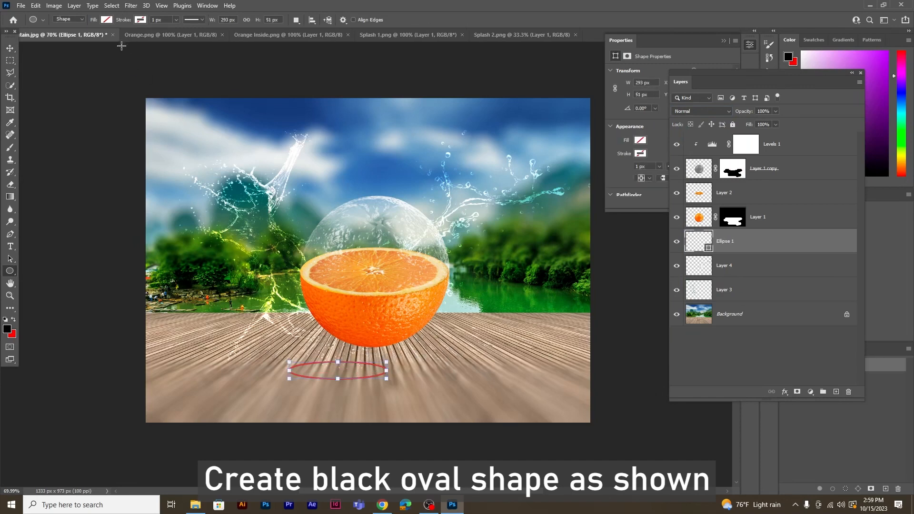
pyautogui.click(108, 20)
pyautogui.click(70, 70)
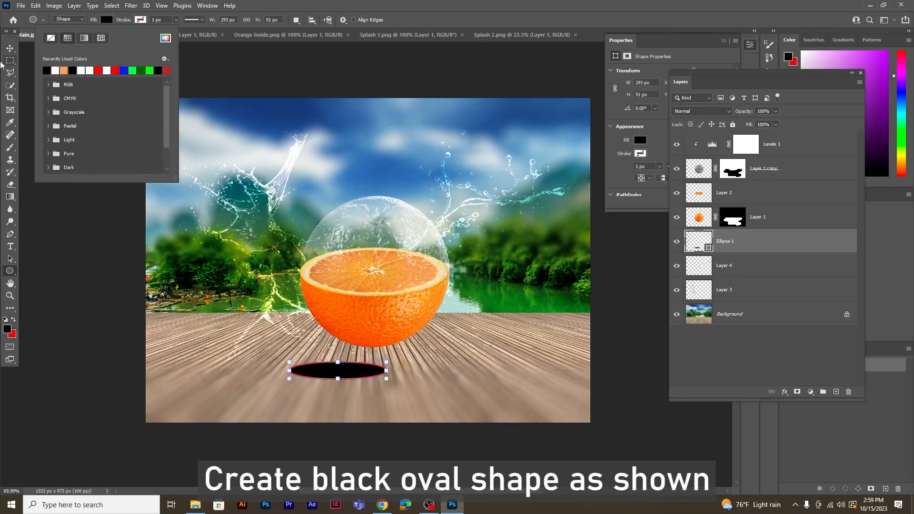
pyautogui.click(9, 47)
pyautogui.moveTo(355, 375); pyautogui.dragTo(388, 353)
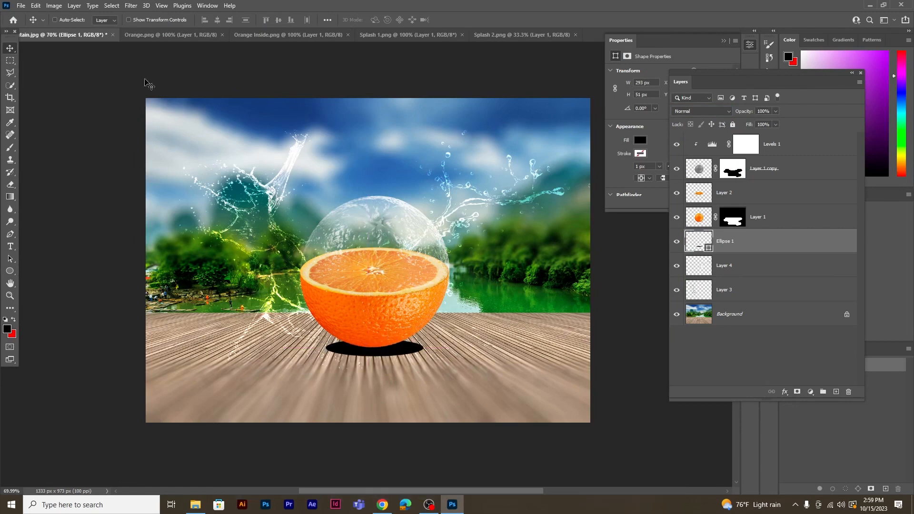
# Convert the black Ellipse 1 shape to a smart object and apply a Gaussian Blur with a radius of about 16 pixels.
pyautogui.click(132, 6)
pyautogui.moveTo(229, 127)
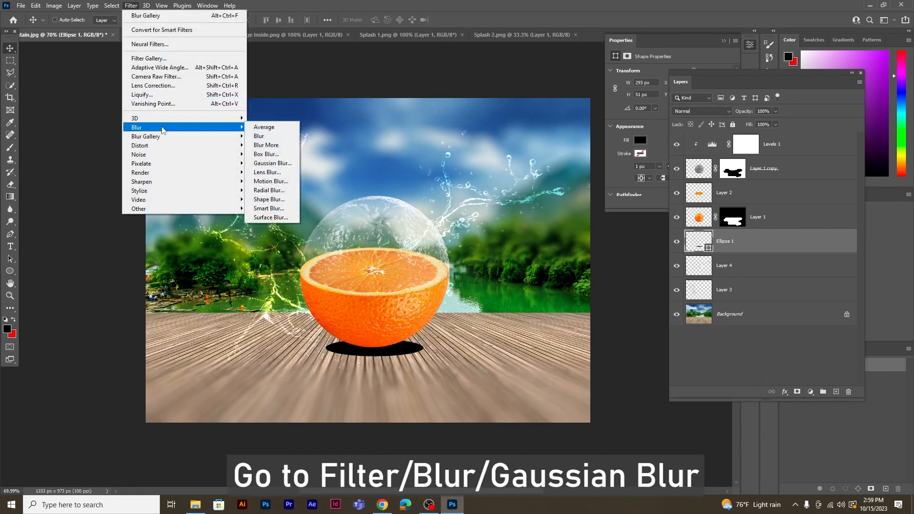
pyautogui.click(265, 163)
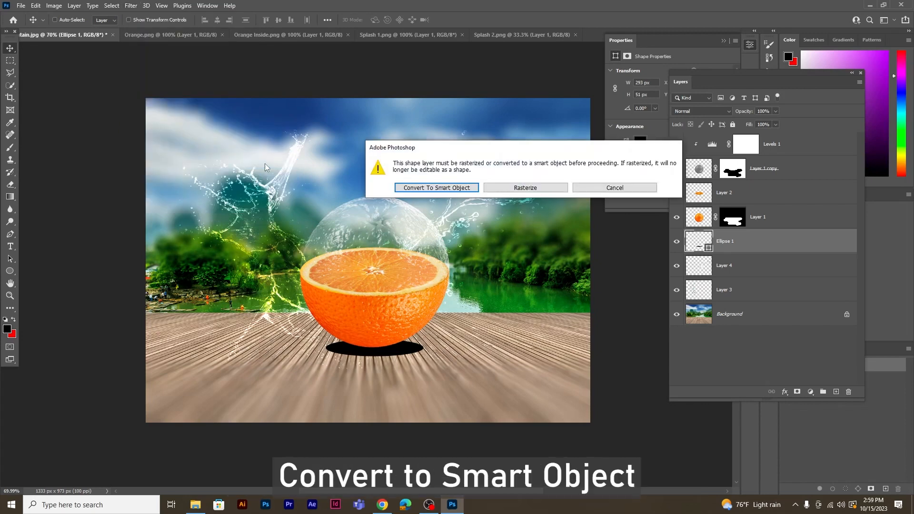
pyautogui.click(453, 187)
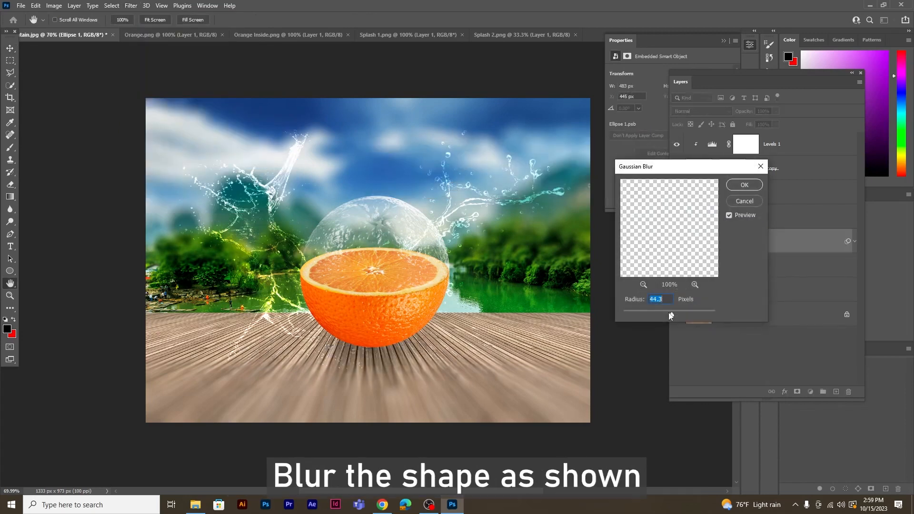
pyautogui.moveTo(671, 315); pyautogui.dragTo(664, 314)
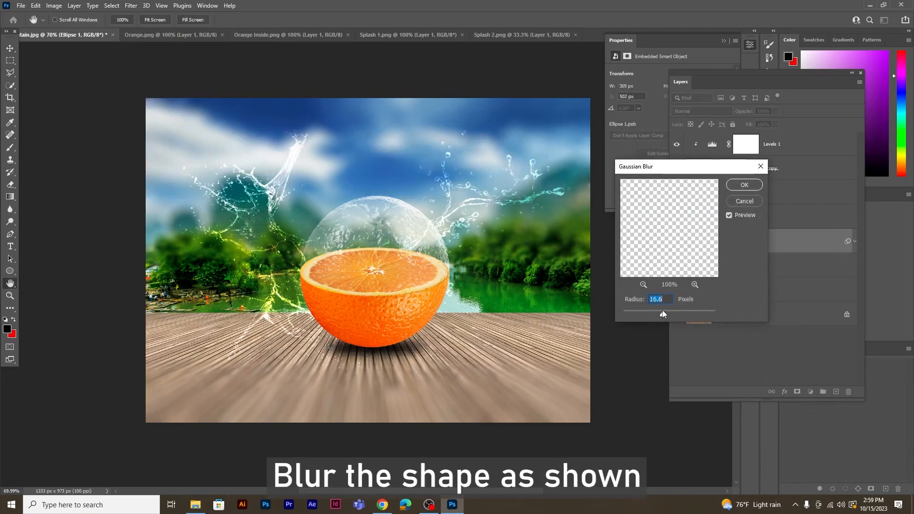
pyautogui.click(750, 188)
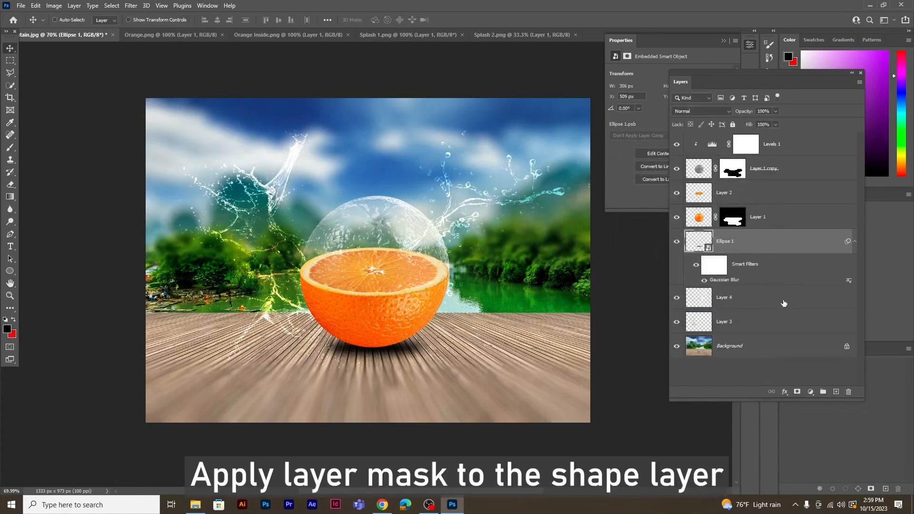
# Add a layer mask to Ellipse 1 and fade the shadow's outer edges with a black 70 px Soft Round brush at 42% opacity.
pyautogui.click(798, 392)
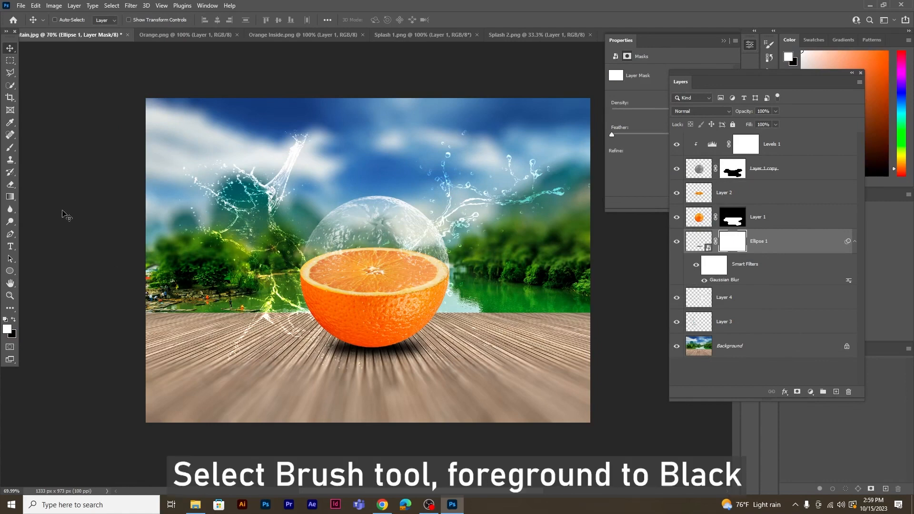
pyautogui.click(14, 149)
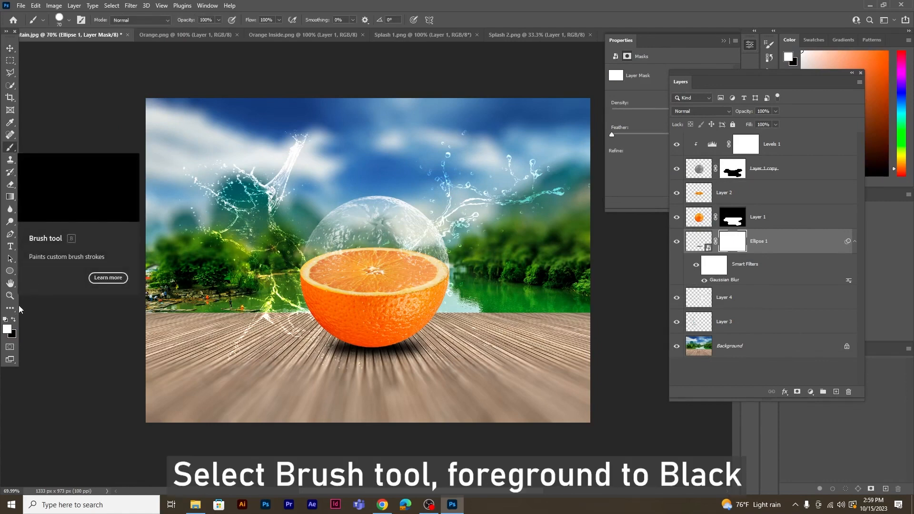
pyautogui.click(14, 319)
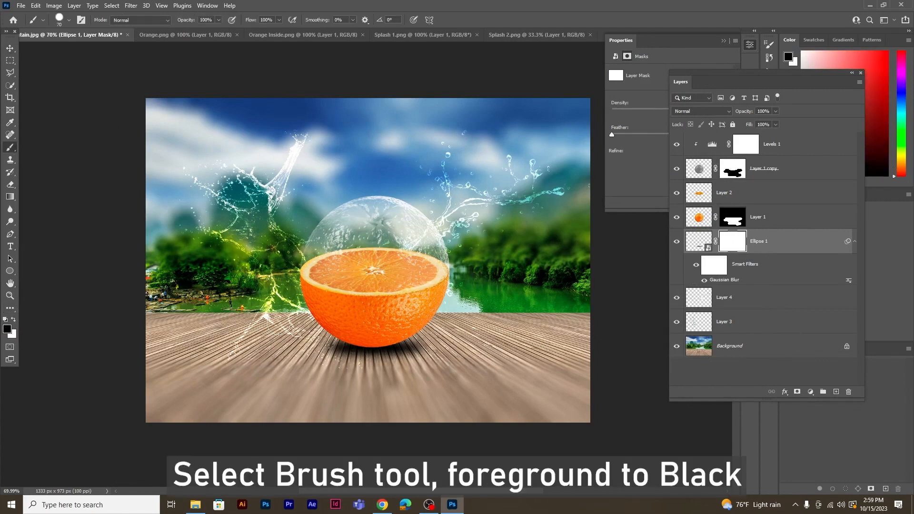
pyautogui.click(219, 20)
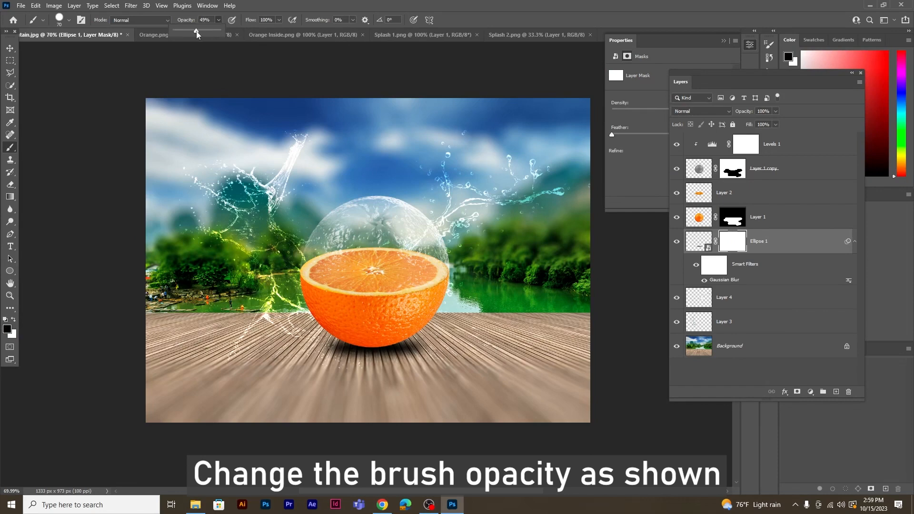
pyautogui.click(354, 4)
pyautogui.rightClick(297, 283)
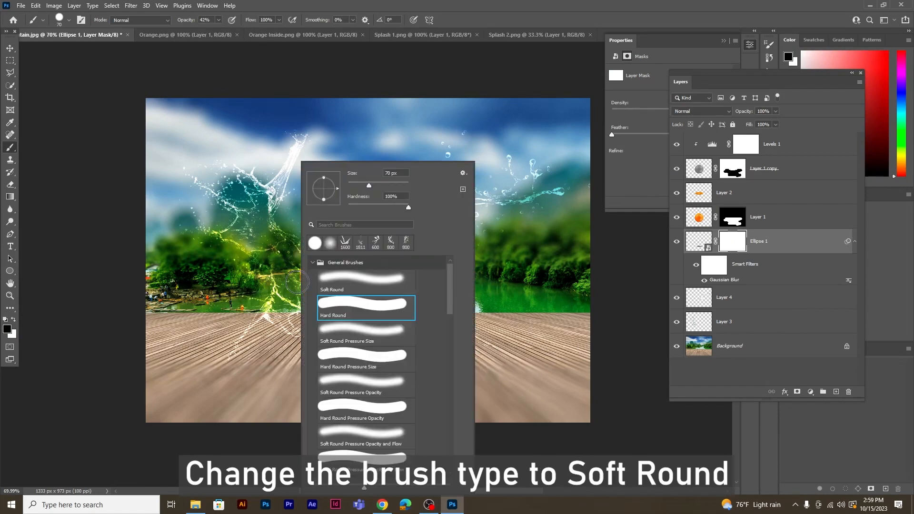
pyautogui.click(339, 279)
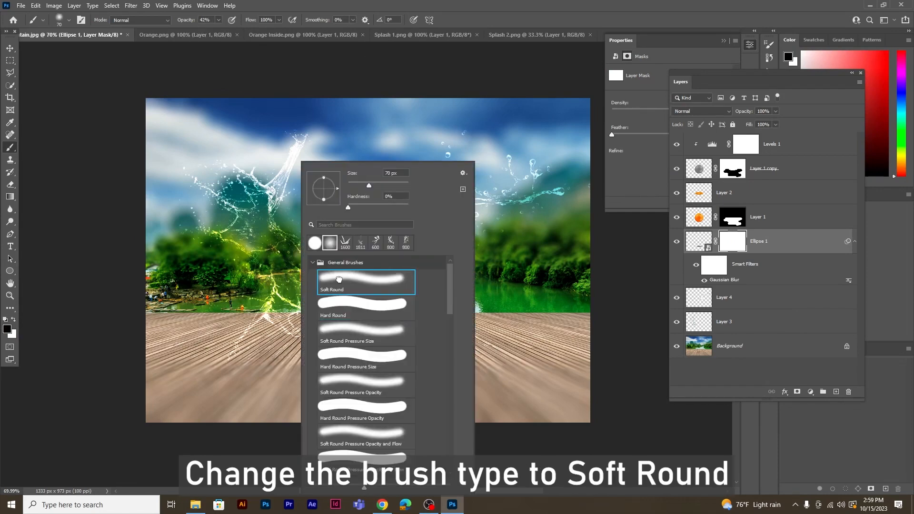
pyautogui.click(405, 4)
pyautogui.moveTo(453, 351)
pyautogui.mouseDown()
pyautogui.moveTo(393, 369)
pyautogui.moveTo(423, 351)
pyautogui.moveTo(396, 364)
pyautogui.moveTo(442, 360)
pyautogui.moveTo(400, 362)
pyautogui.moveTo(431, 358)
pyautogui.mouseUp()
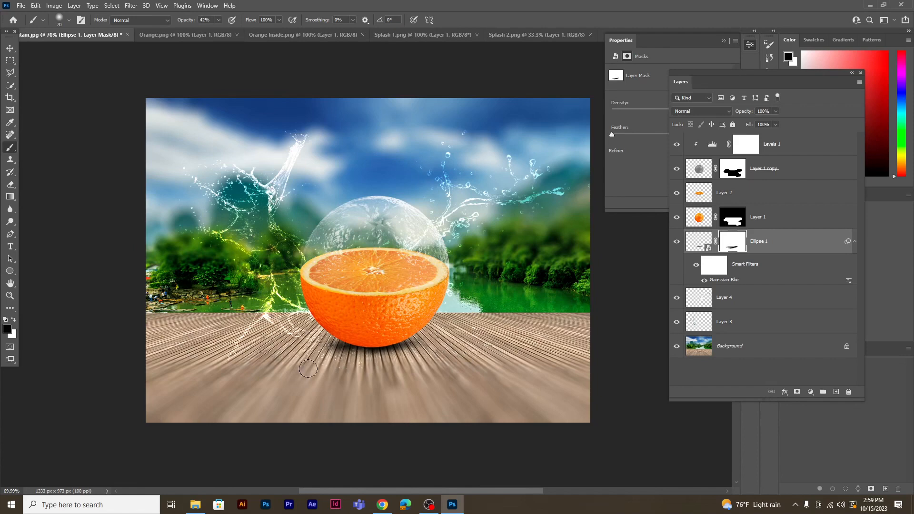
pyautogui.moveTo(308, 369); pyautogui.dragTo(432, 351)
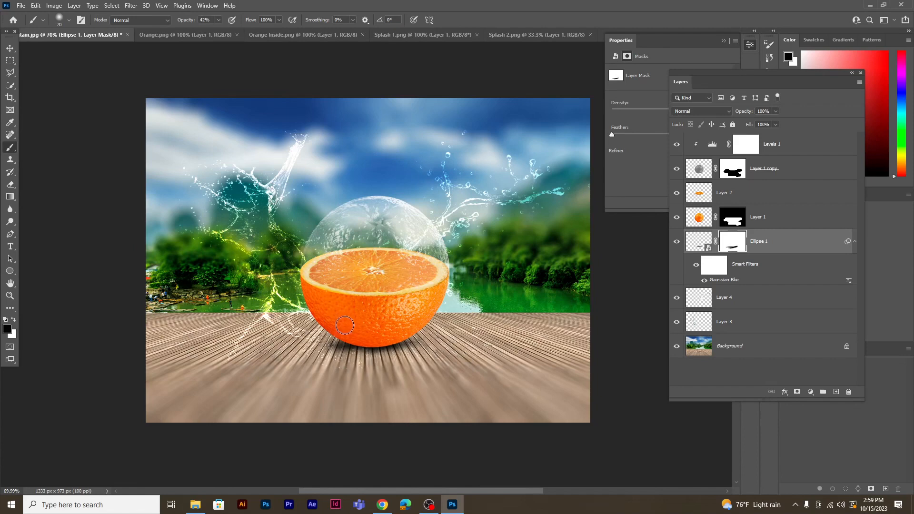